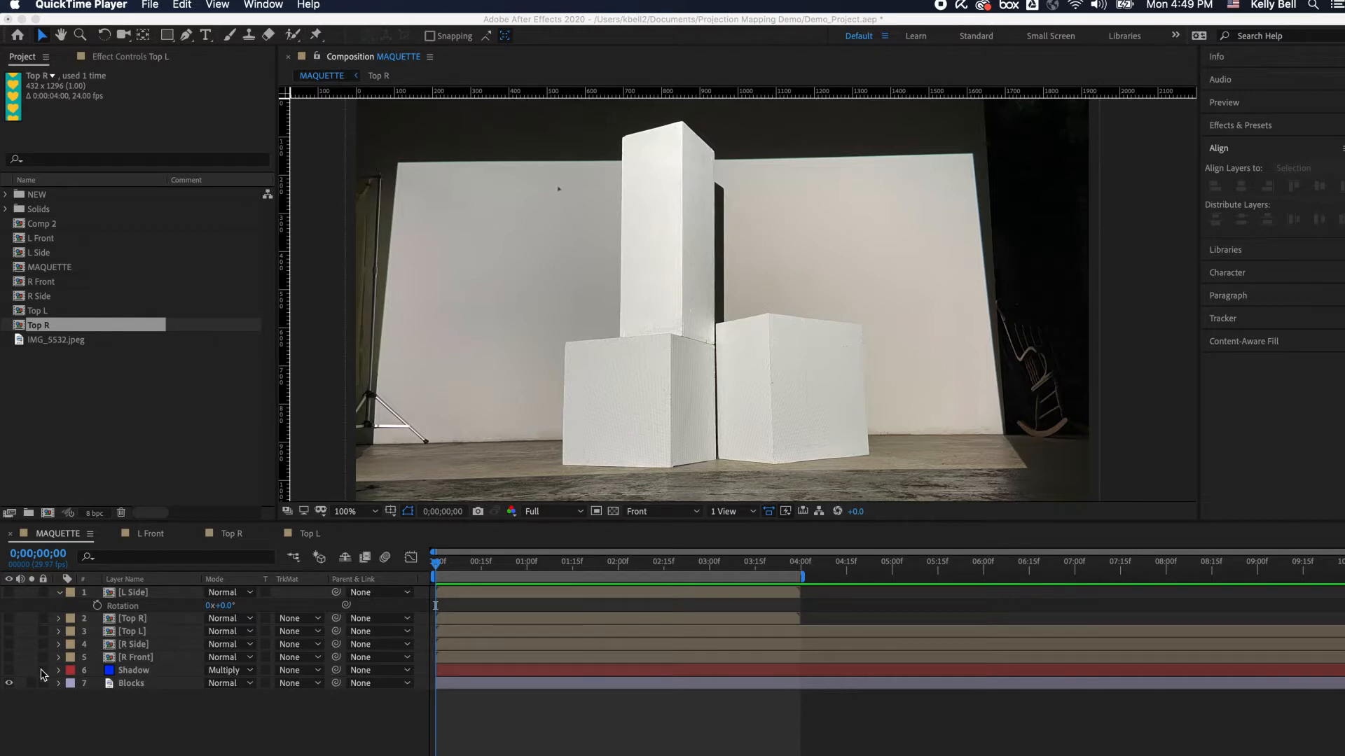
Make the Shadow layer visible in the MAQUETTE composition.
{"action": "left_click", "coordinate": [11, 675]}
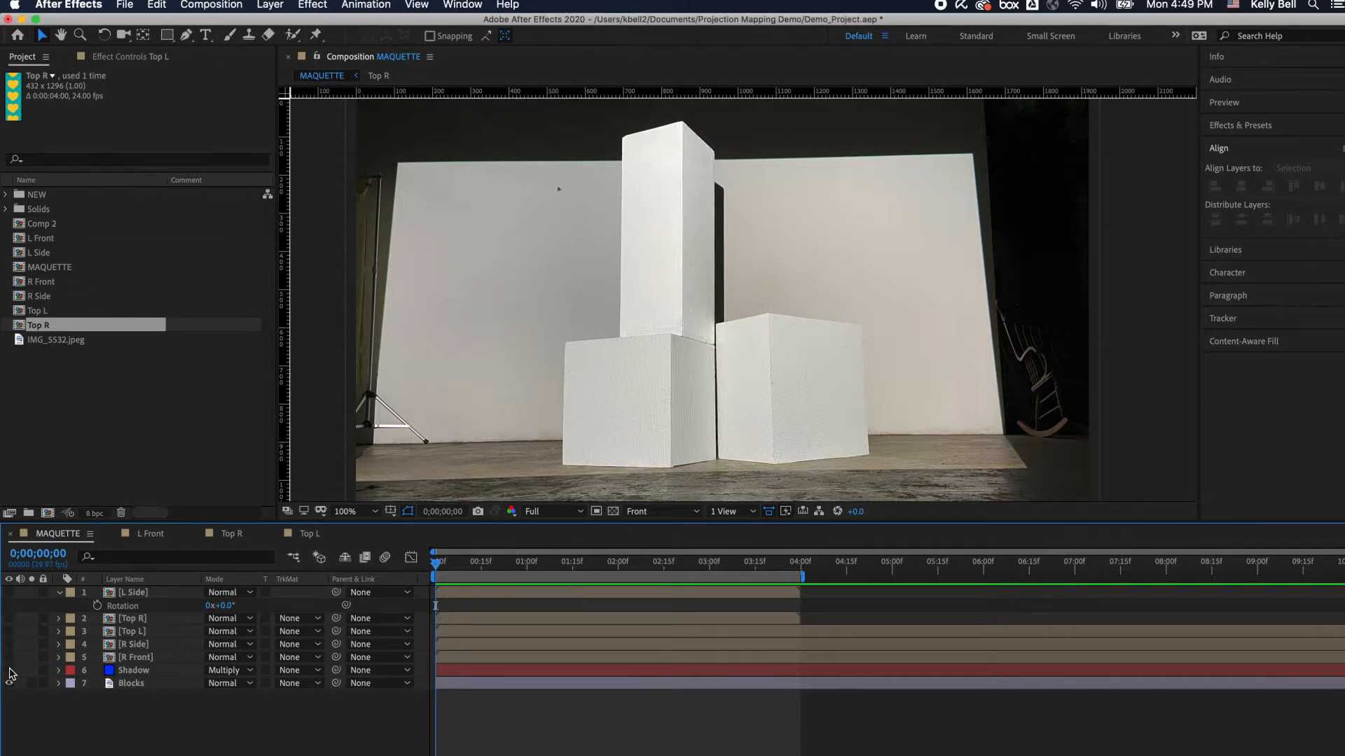
{"action": "left_click", "coordinate": [9, 671]}
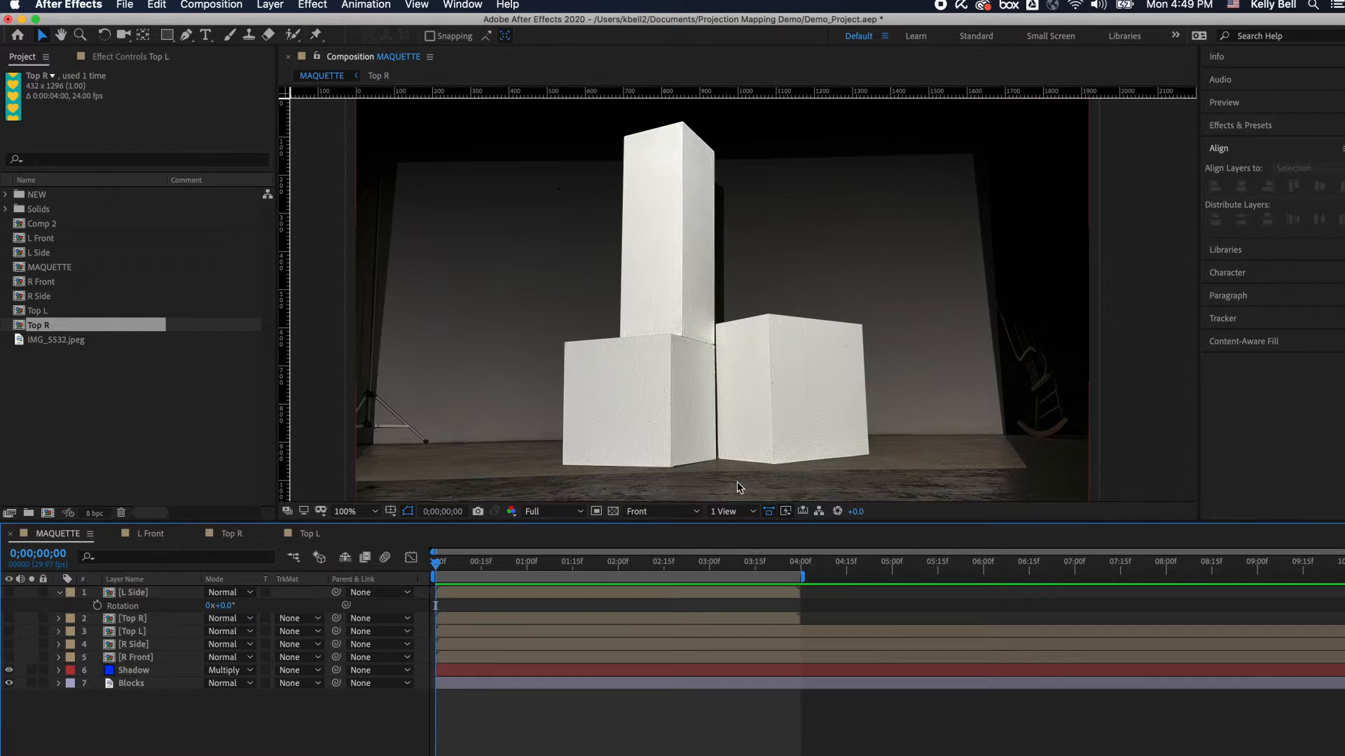
Open the L Front composition and preview its heart animation.
{"action": "double_click", "coordinate": [108, 239]}
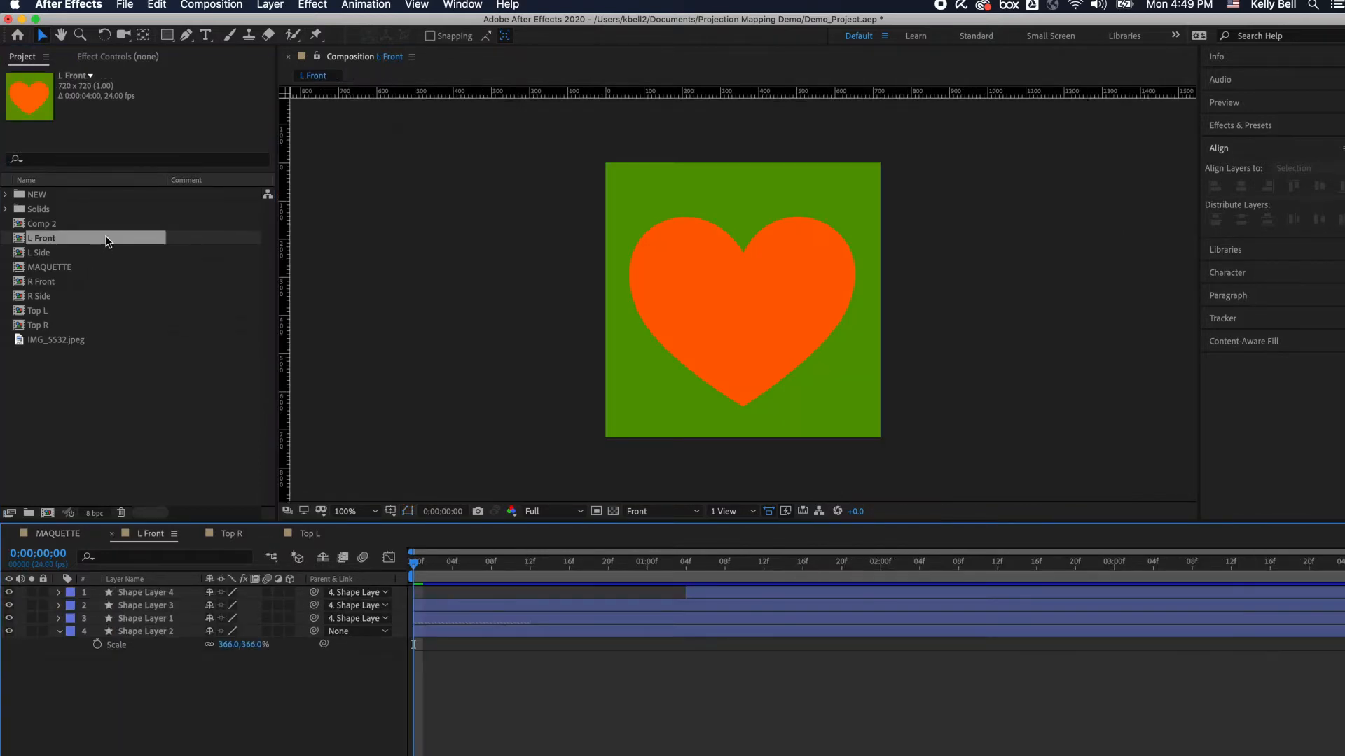
{"action": "key", "text": "space"}
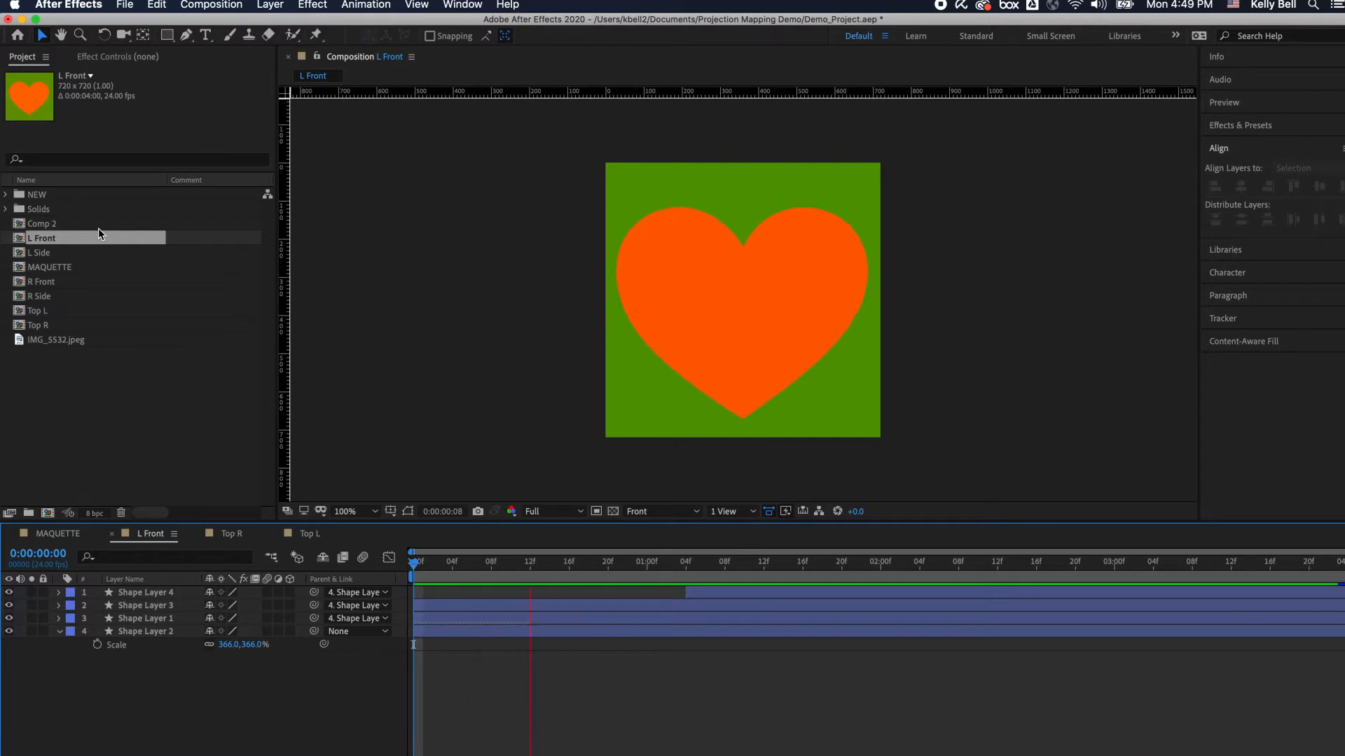
{"action": "key", "text": "space"}
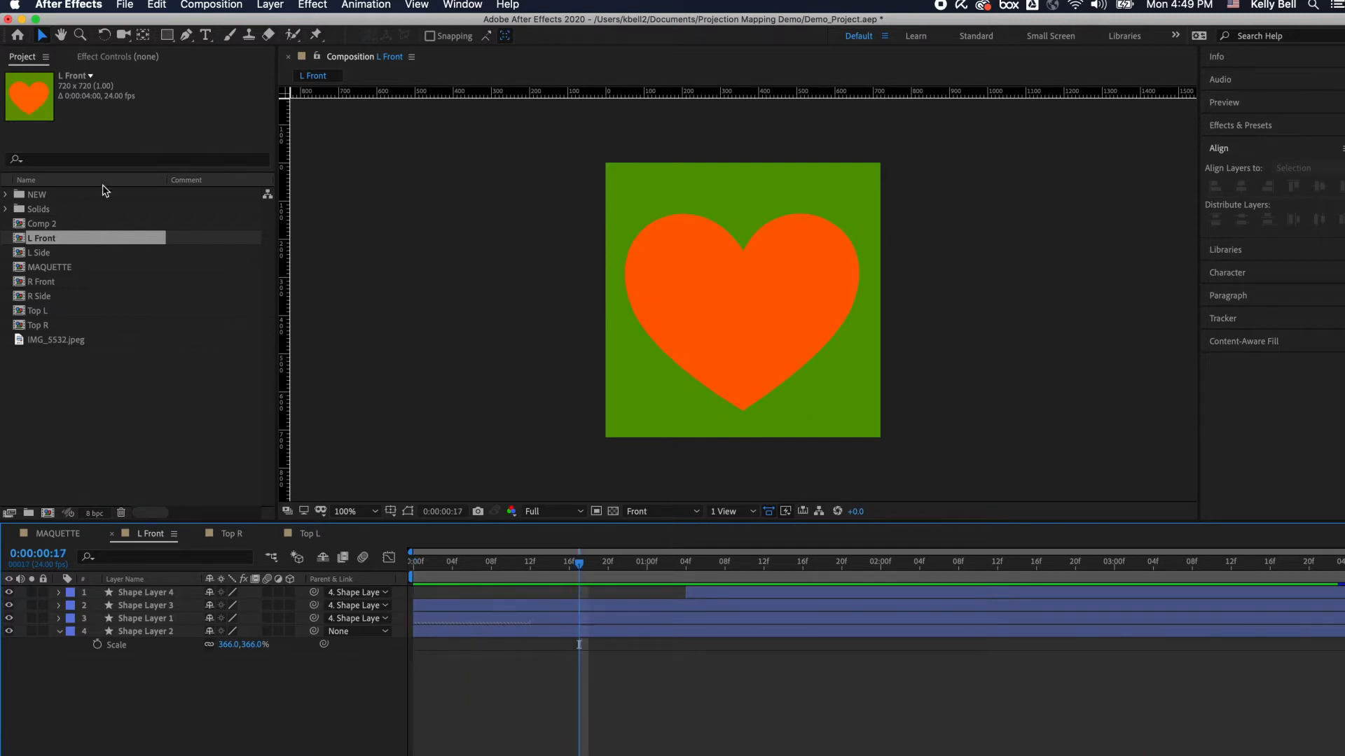
Look through the L Side, R Front, R Side, Top L and Top R compositions, and return to MAQUETTE.
{"action": "double_click", "coordinate": [85, 253]}
{"action": "double_click", "coordinate": [86, 265]}
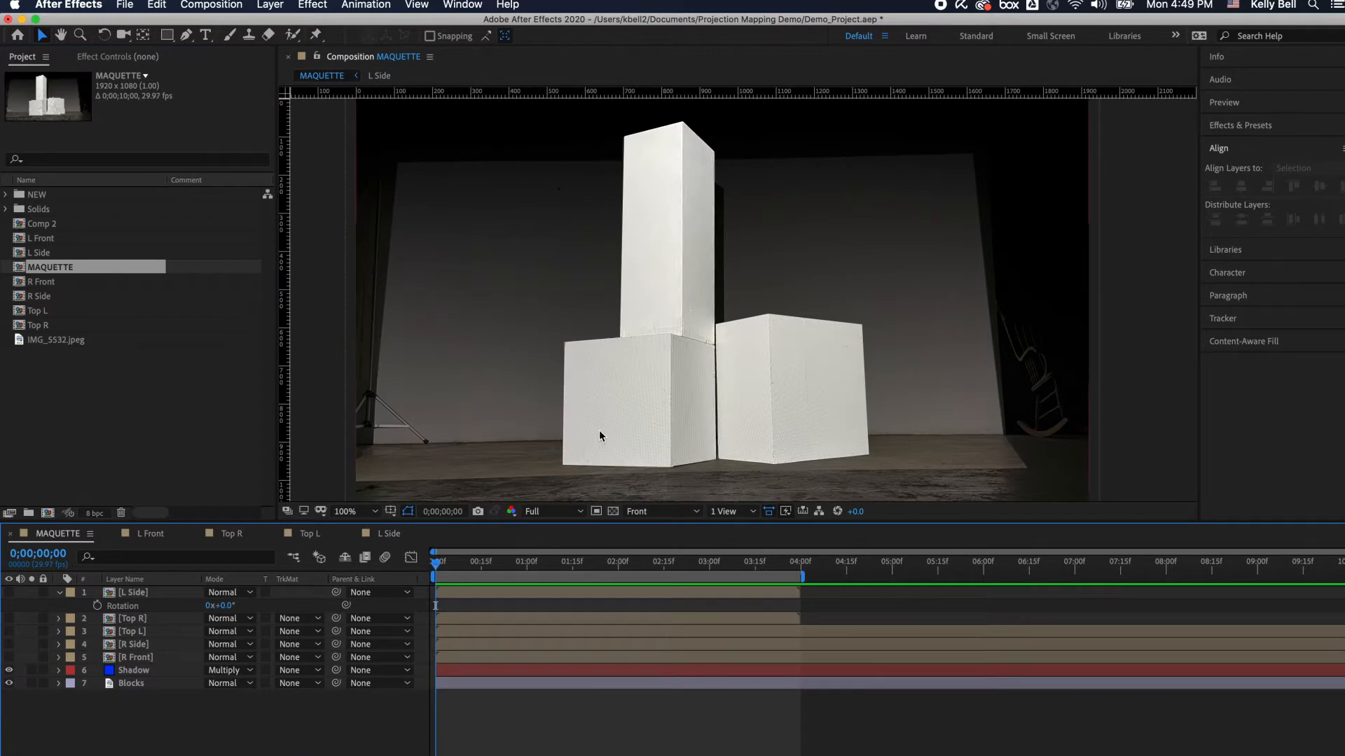
{"action": "double_click", "coordinate": [60, 283]}
{"action": "double_click", "coordinate": [65, 297]}
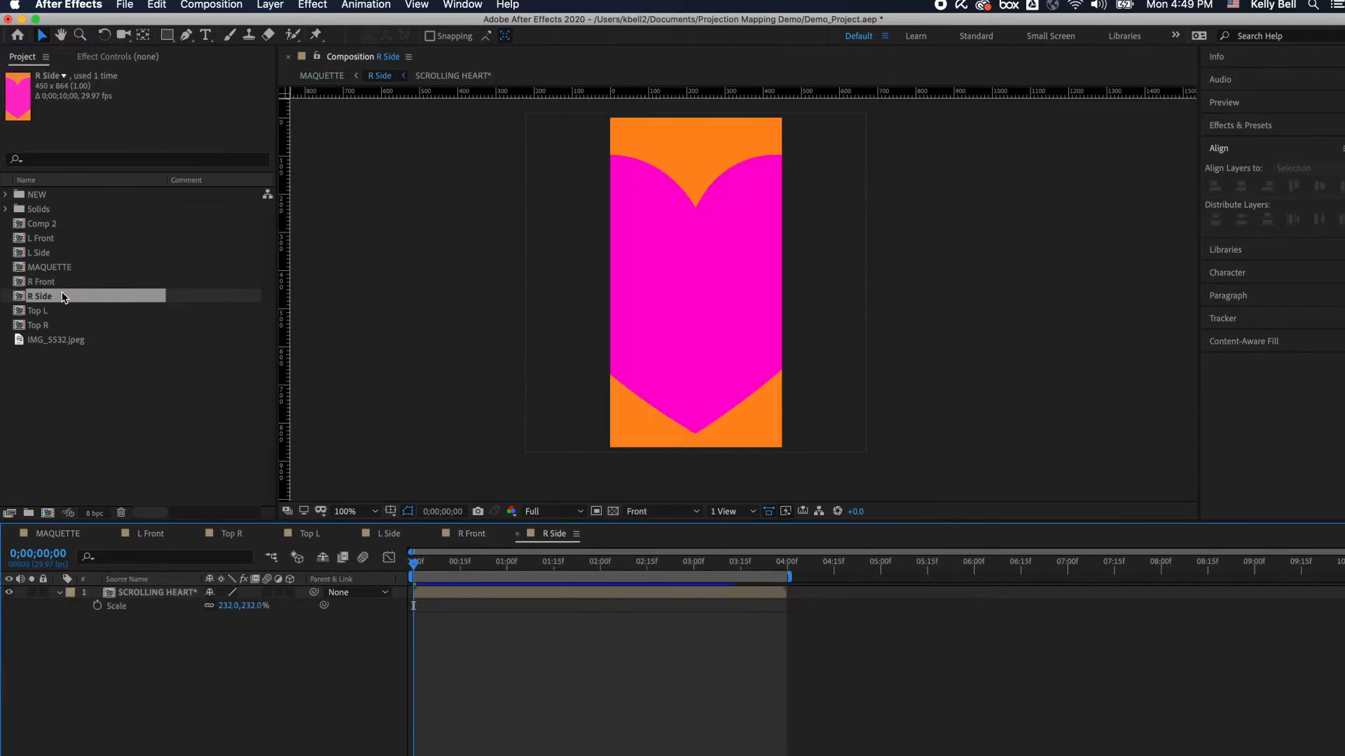
{"action": "double_click", "coordinate": [64, 310]}
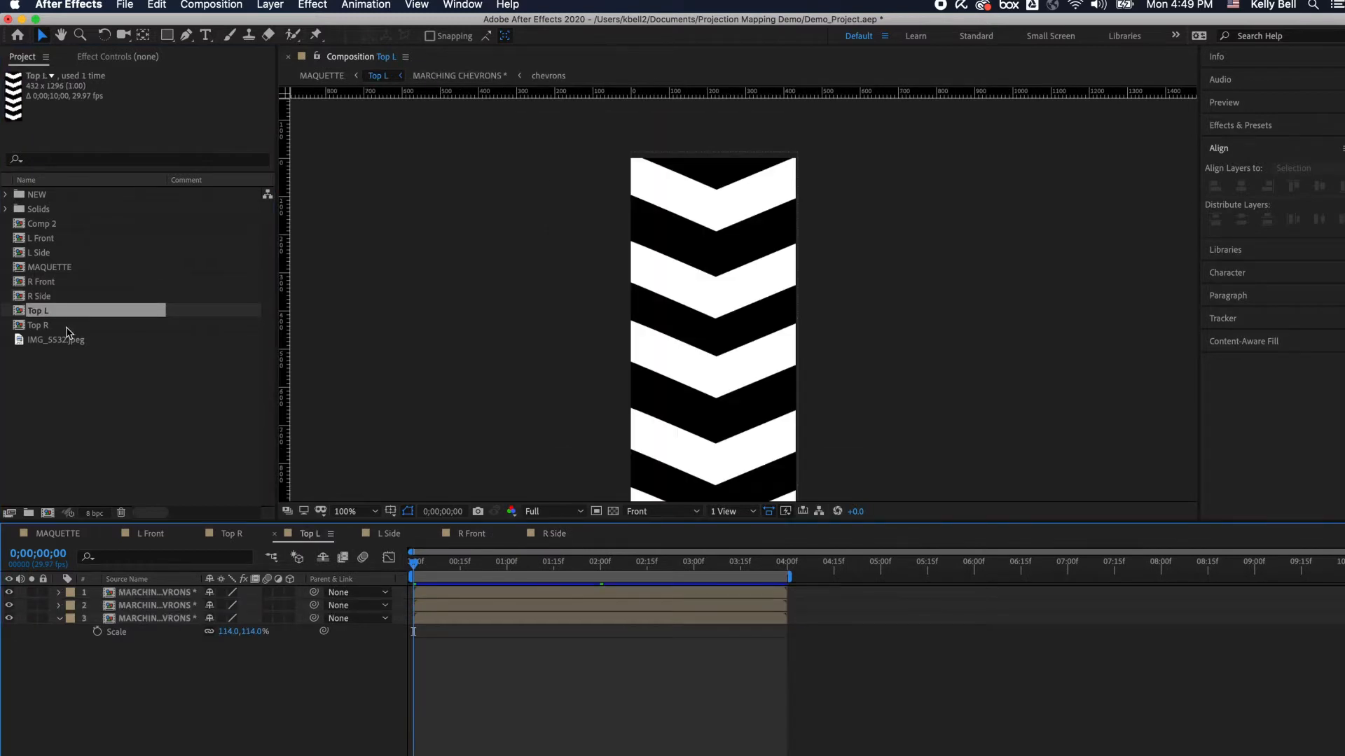
{"action": "left_click", "coordinate": [68, 327]}
{"action": "double_click", "coordinate": [69, 326]}
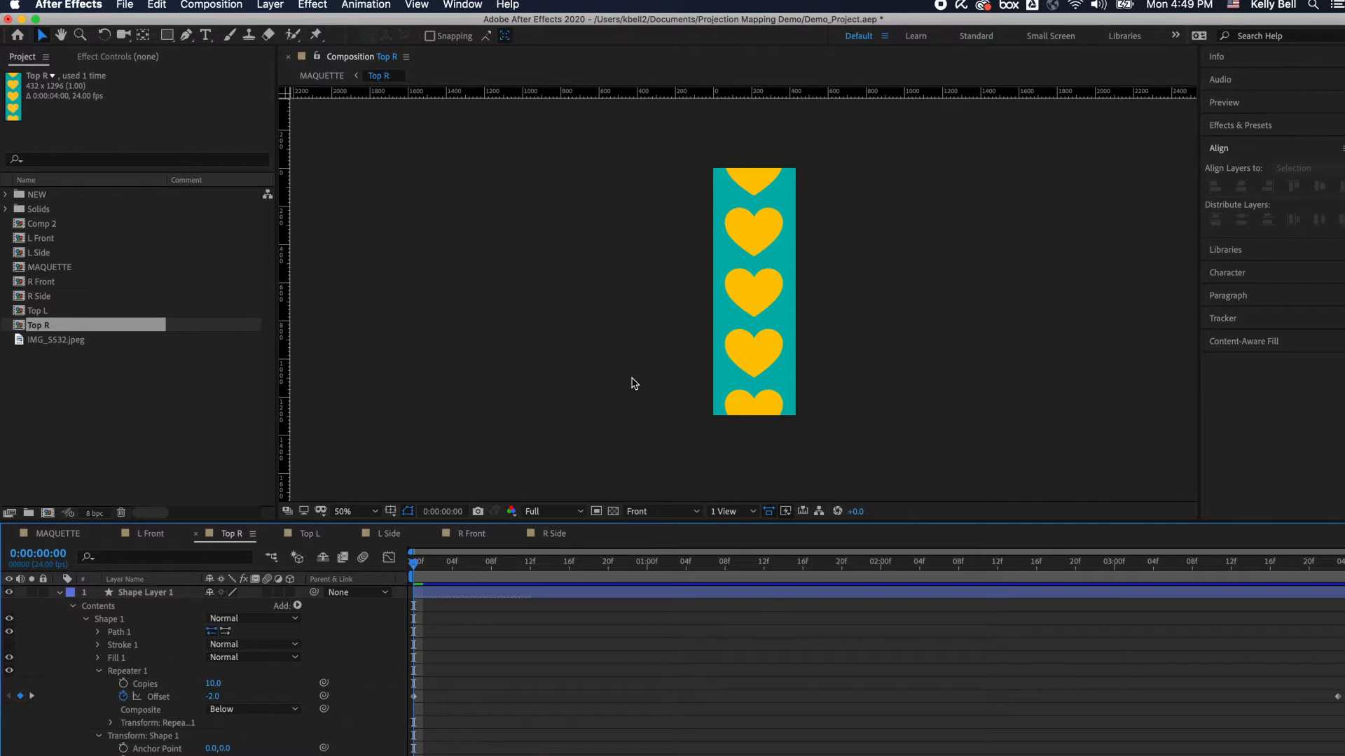
{"action": "left_click", "coordinate": [110, 273]}
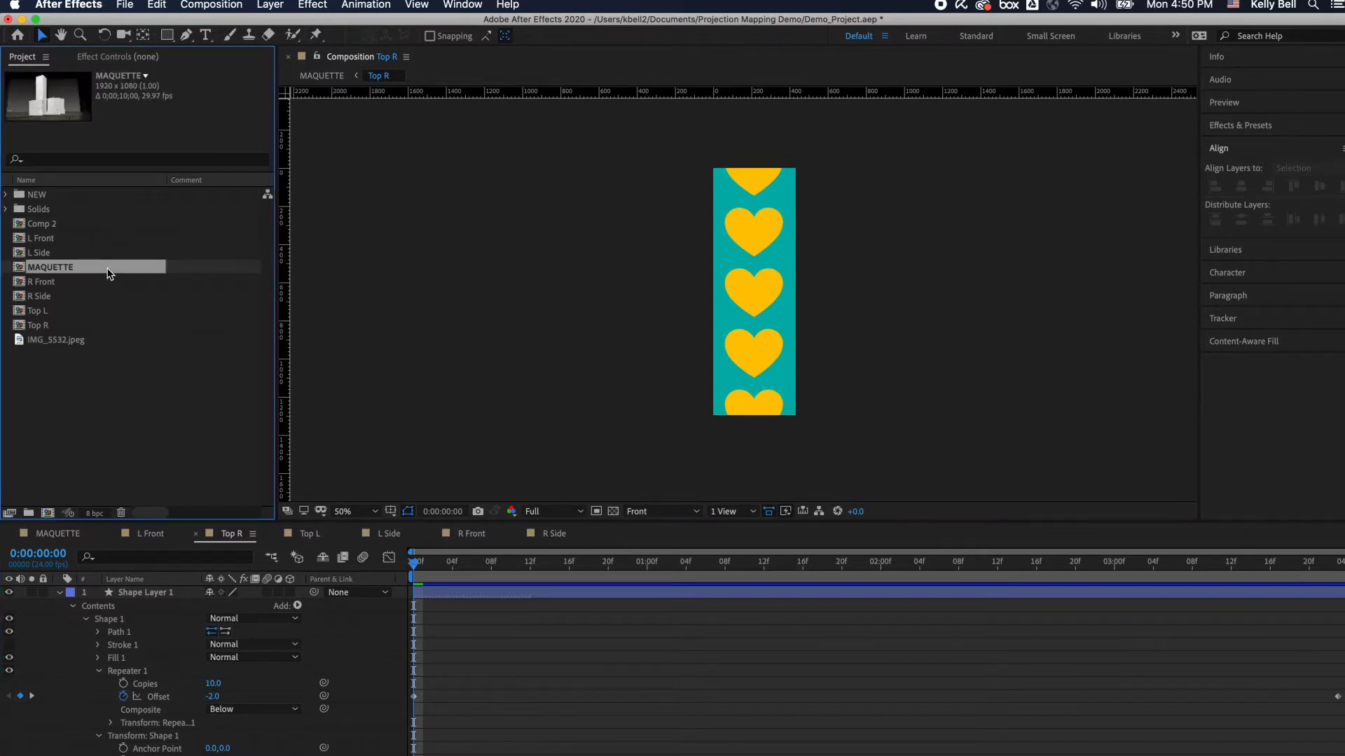
{"action": "double_click", "coordinate": [109, 269]}
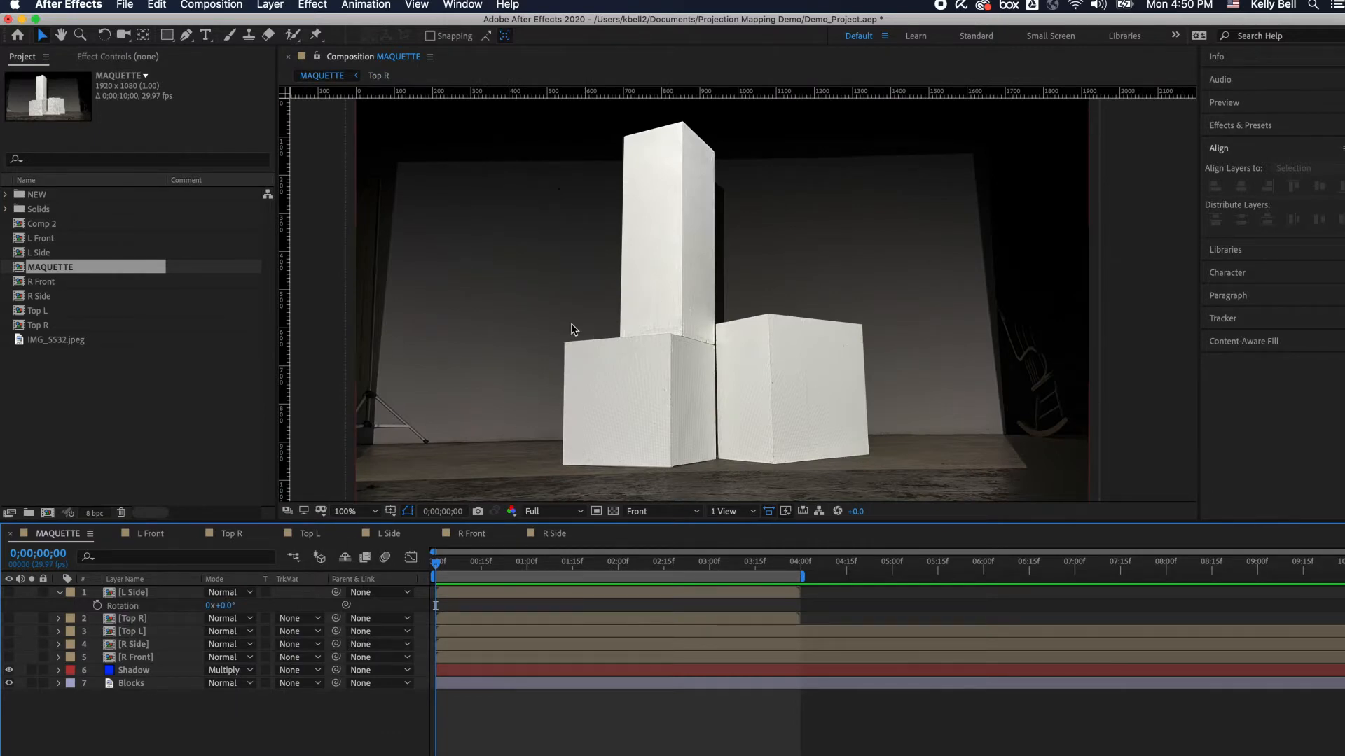
Add L Front as the top layer of MAQUETTE and align its upper-left corner with the left block's front face.
{"action": "left_click", "coordinate": [83, 240]}
{"action": "left_click_drag", "start_coordinate": [82, 239], "coordinate": [138, 593]}
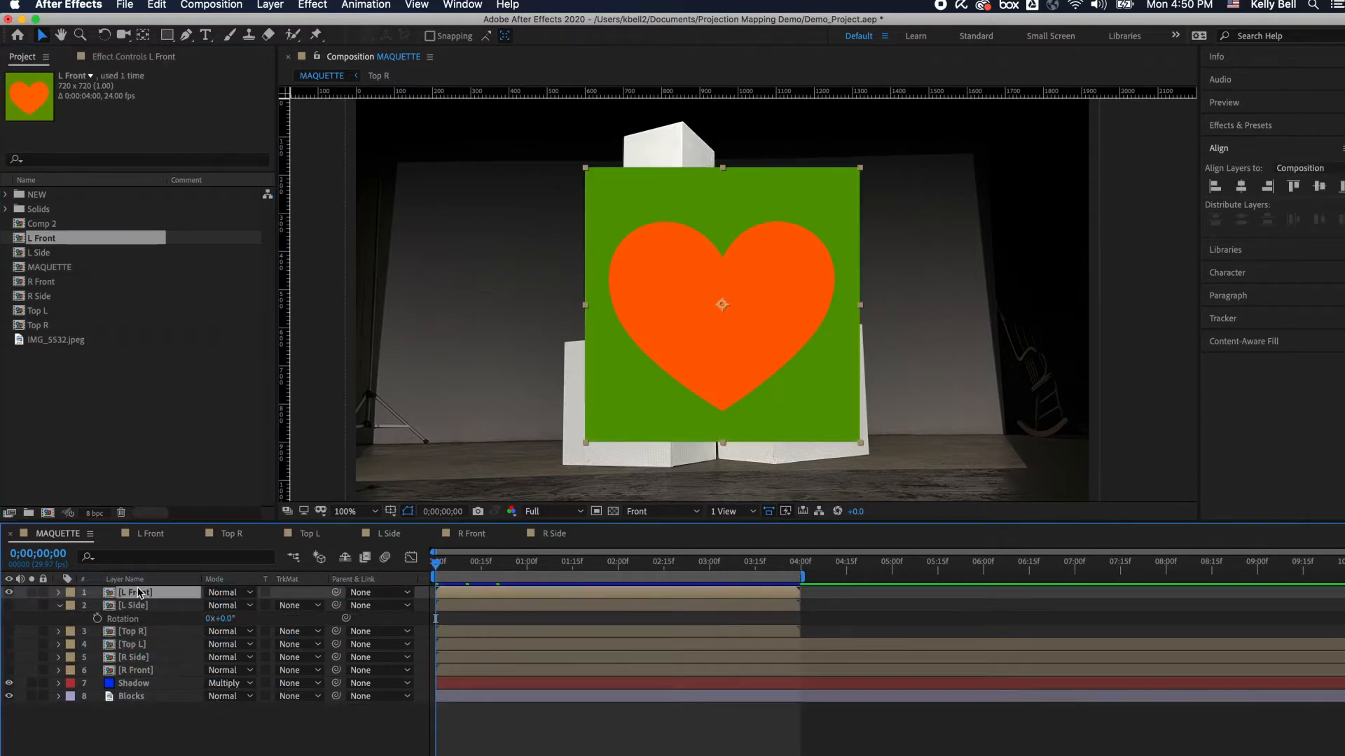
{"action": "key", "text": "space"}
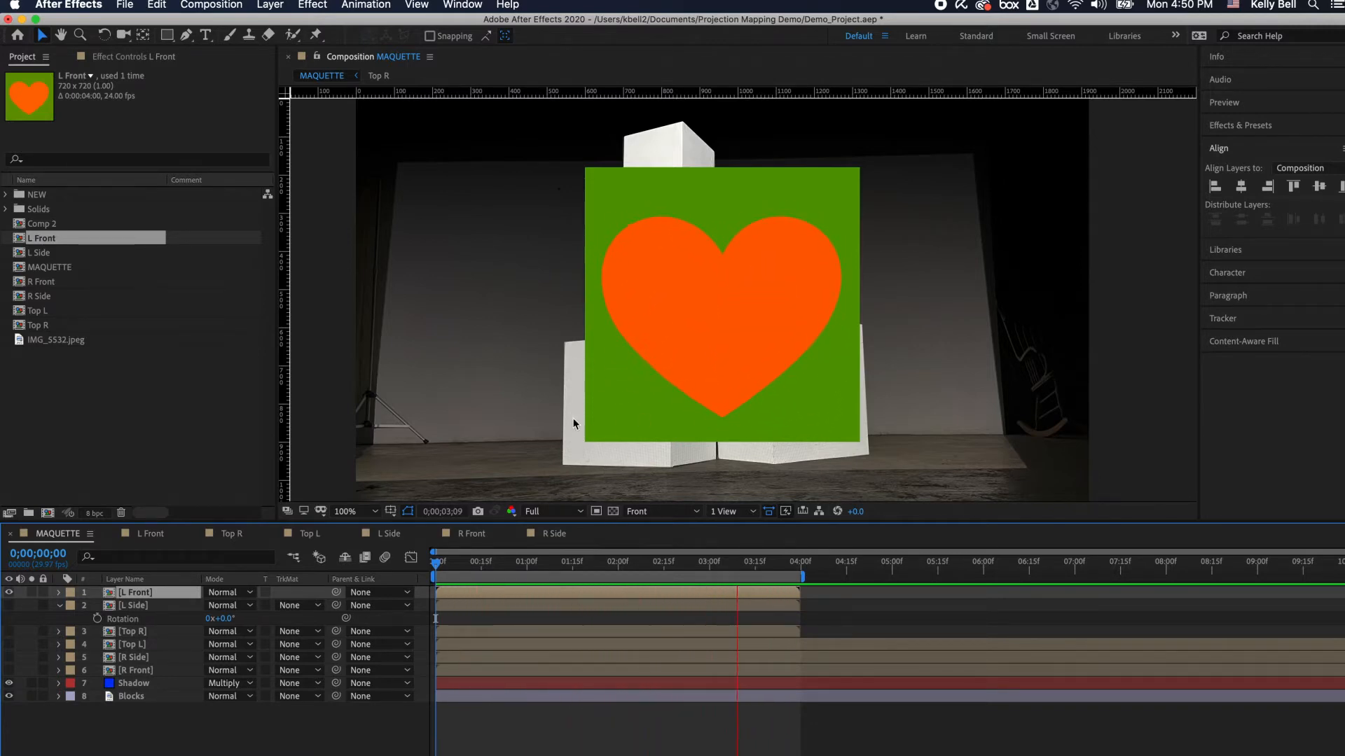
{"action": "left_click", "coordinate": [812, 210]}
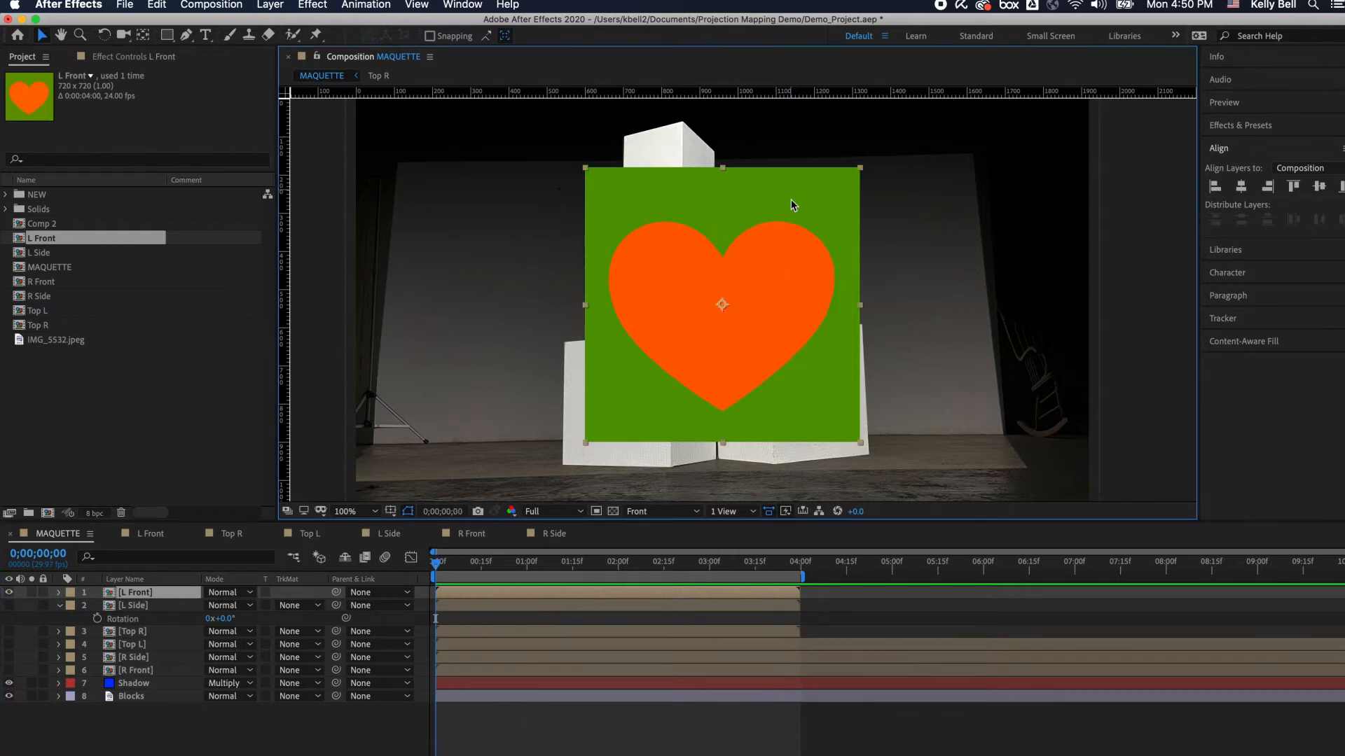
{"action": "left_click_drag", "start_coordinate": [761, 209], "coordinate": [741, 383]}
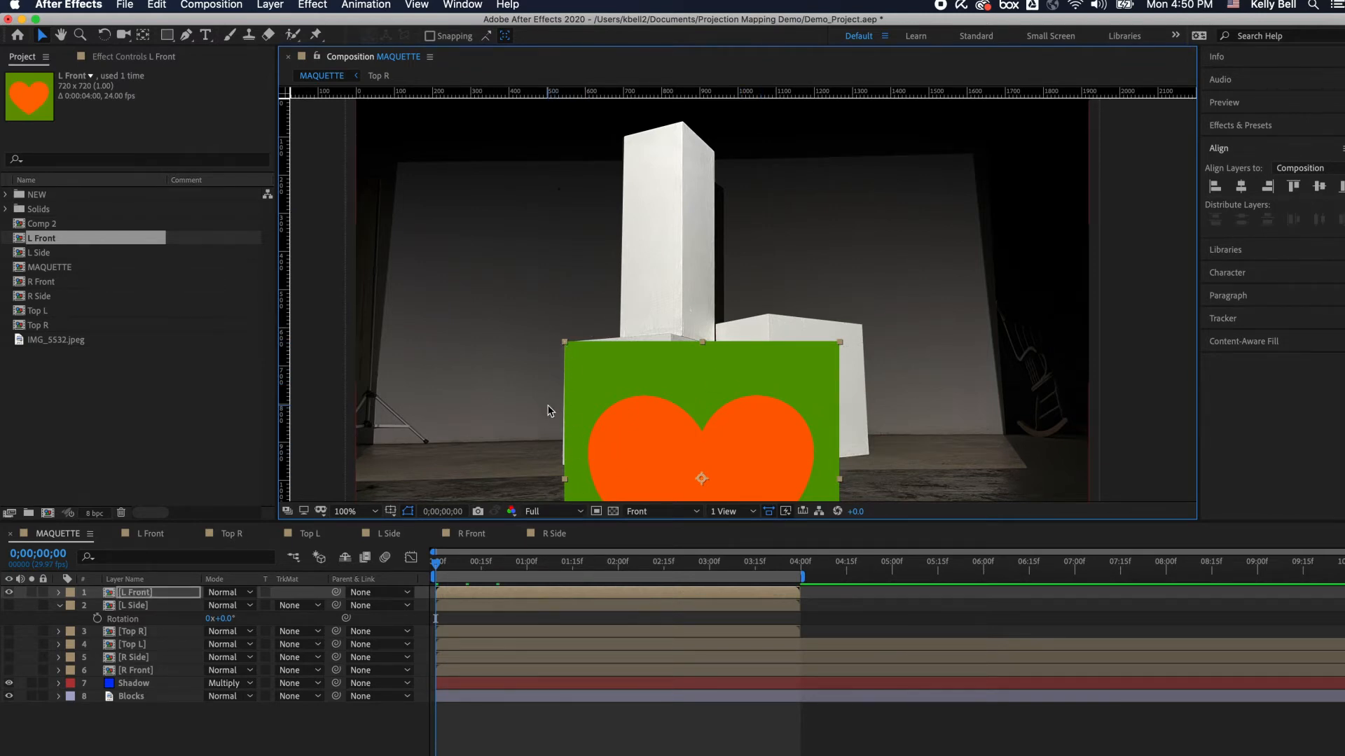
Apply Corner Pin to L Front and fit it to the left block's front: upper right about 284,-18, lower right 280,332, lower left -8,328.
{"action": "left_click", "coordinate": [311, 4]}
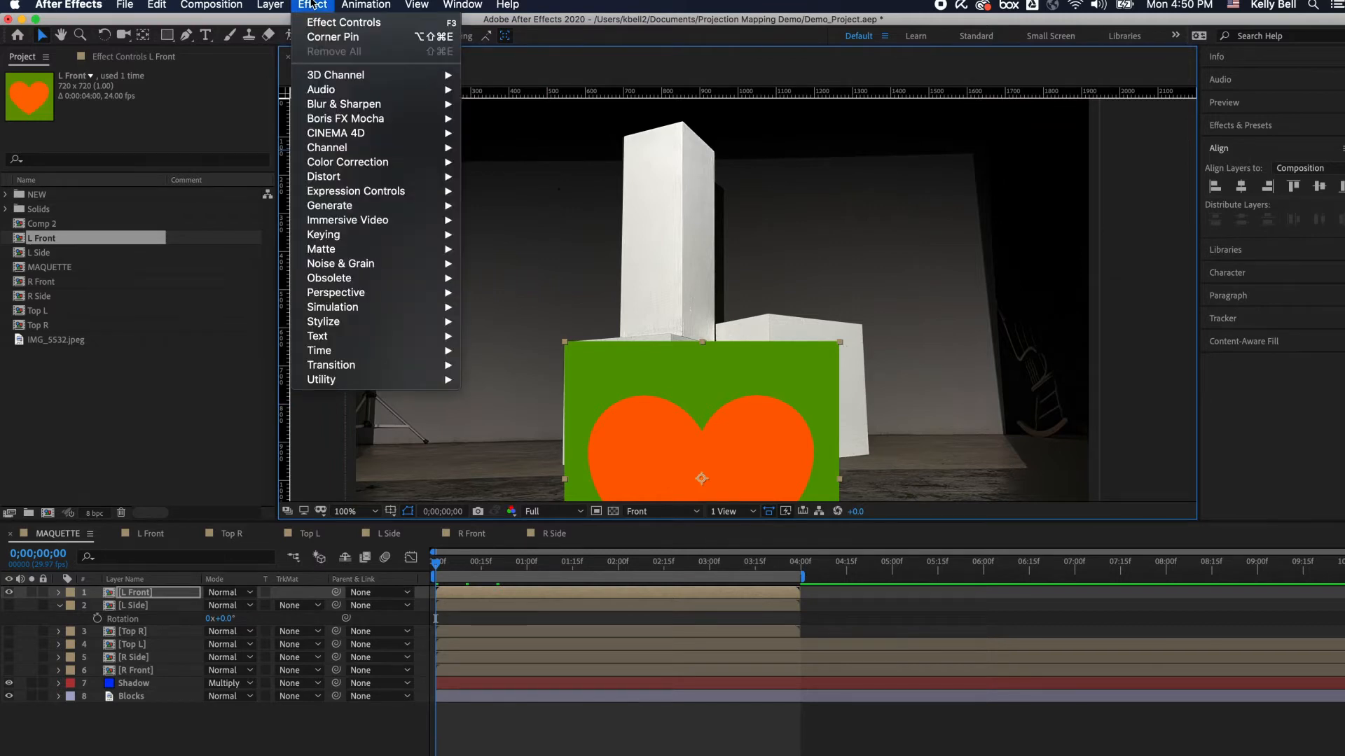
{"action": "left_click", "coordinate": [325, 39]}
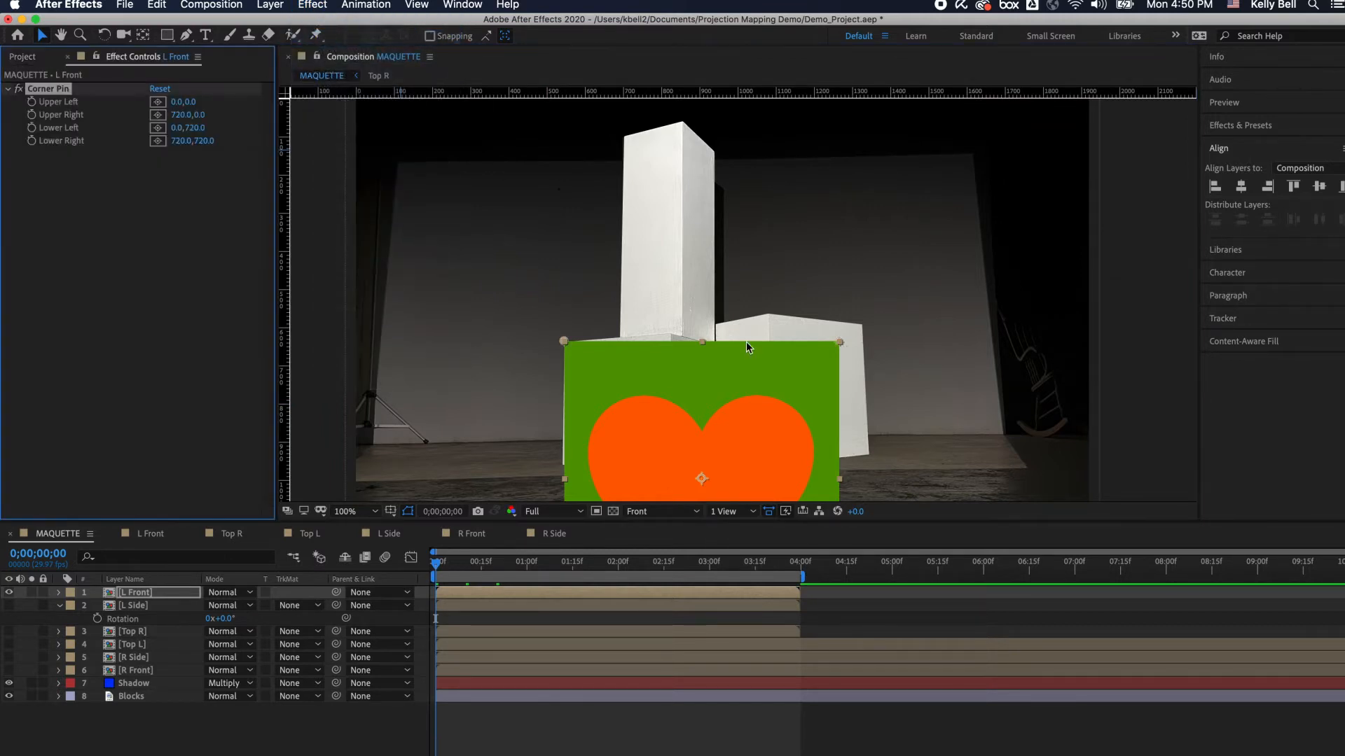
{"action": "left_click_drag", "start_coordinate": [840, 343], "coordinate": [702, 245]}
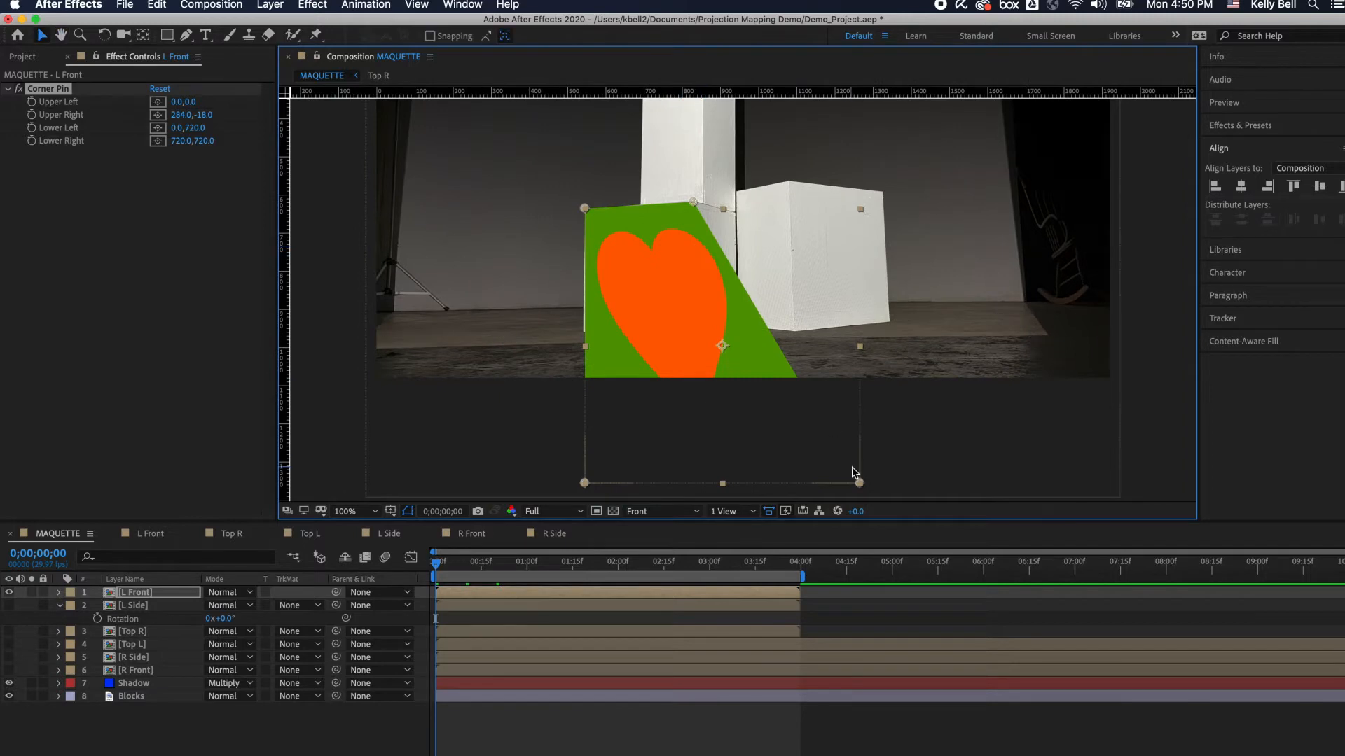
{"action": "left_click_drag", "start_coordinate": [860, 483], "coordinate": [698, 339]}
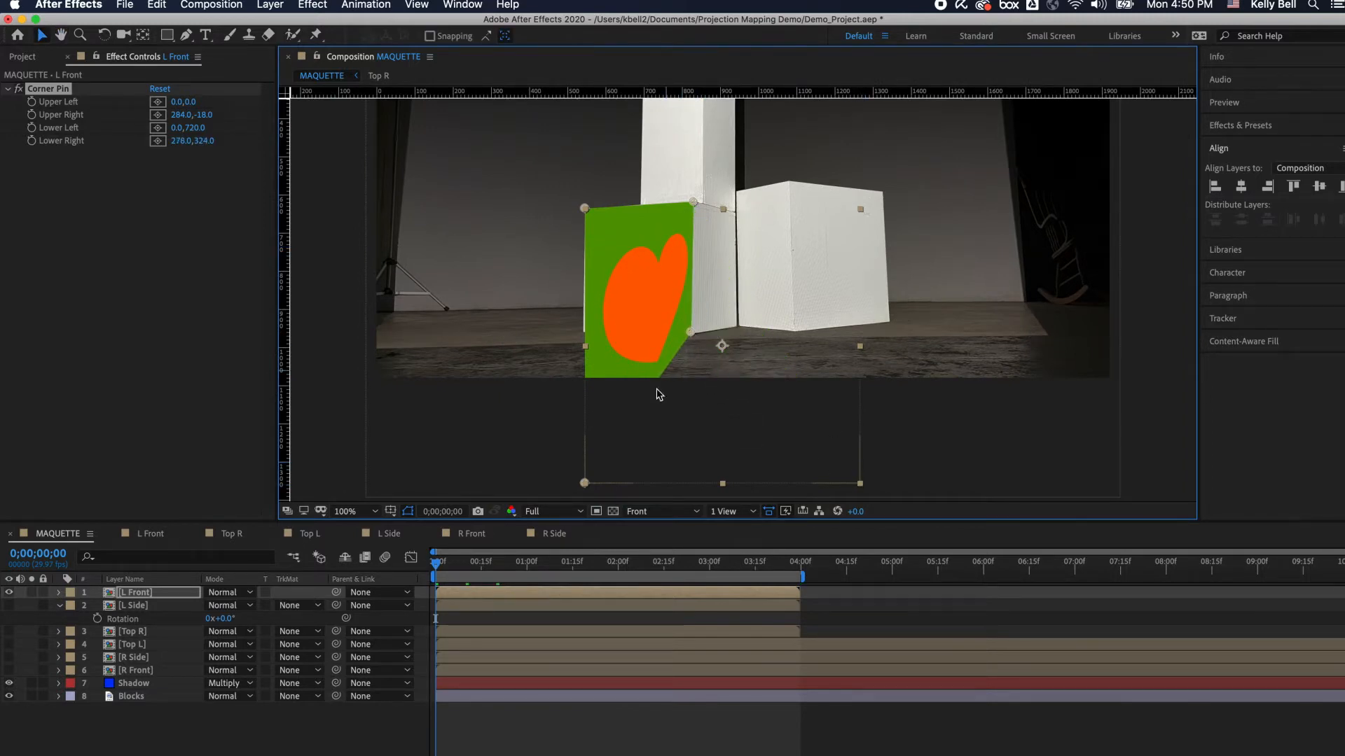
{"action": "left_click_drag", "start_coordinate": [584, 483], "coordinate": [580, 334]}
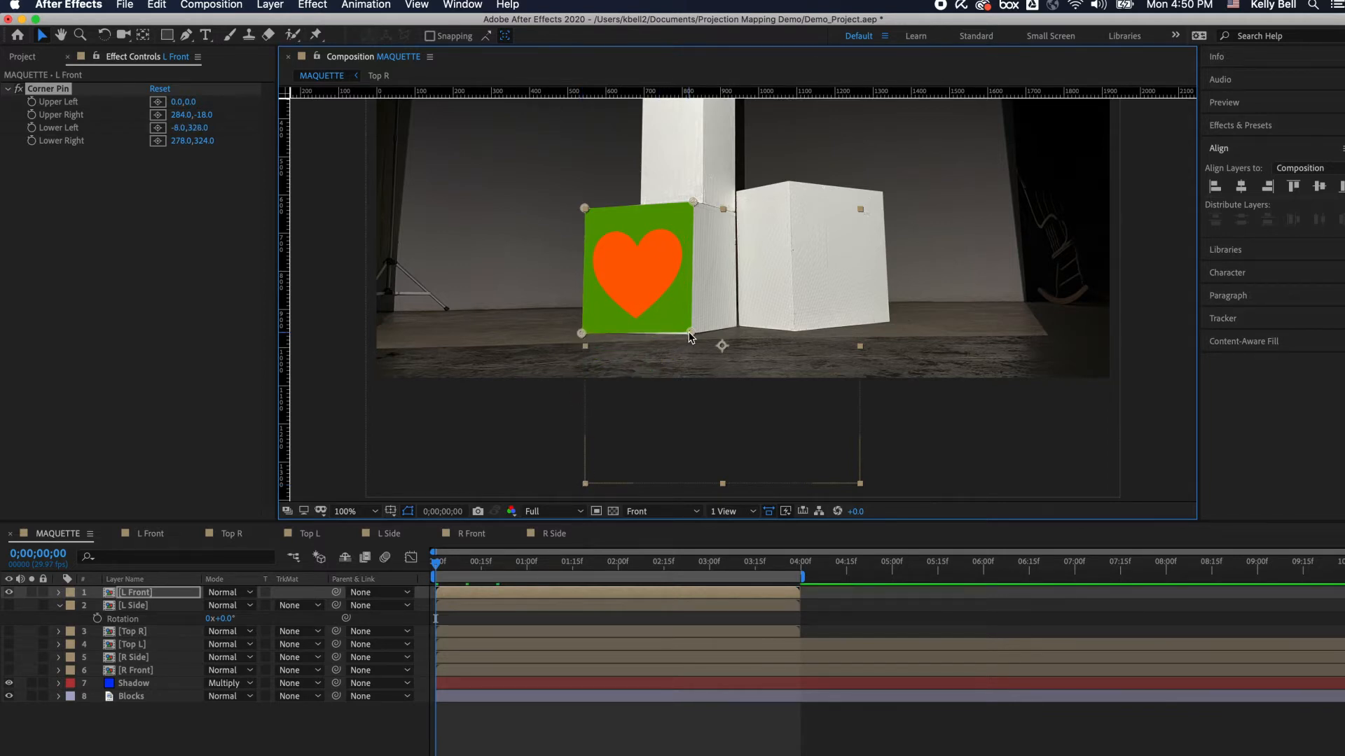
{"action": "left_click_drag", "start_coordinate": [690, 337], "coordinate": [691, 339]}
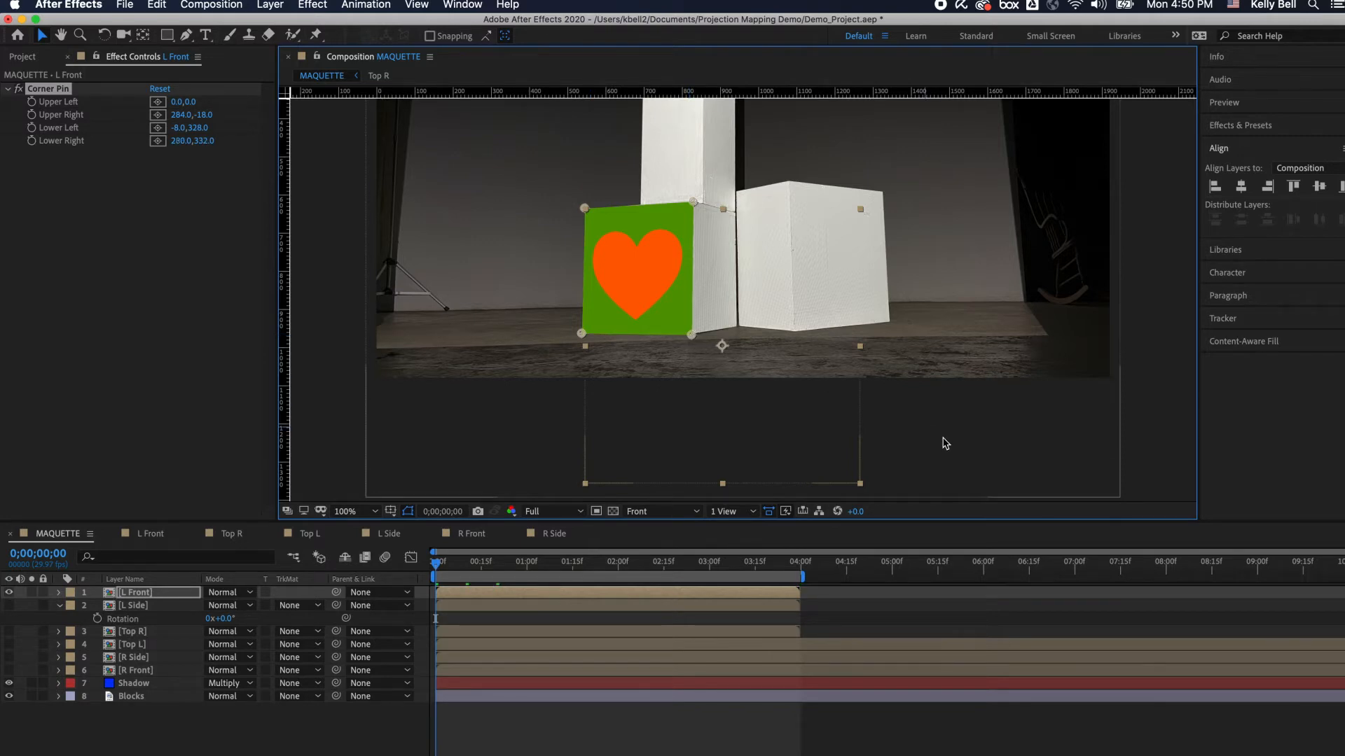
Bring all the blocks into view and preview the mapped L Front animation, stopping at 0;00;01;17.
{"action": "left_click", "coordinate": [822, 293]}
{"action": "key", "text": "h"}
{"action": "left_click_drag", "start_coordinate": [758, 217], "coordinate": [779, 354]}
{"action": "key", "text": "v"}
{"action": "key", "text": "space"}
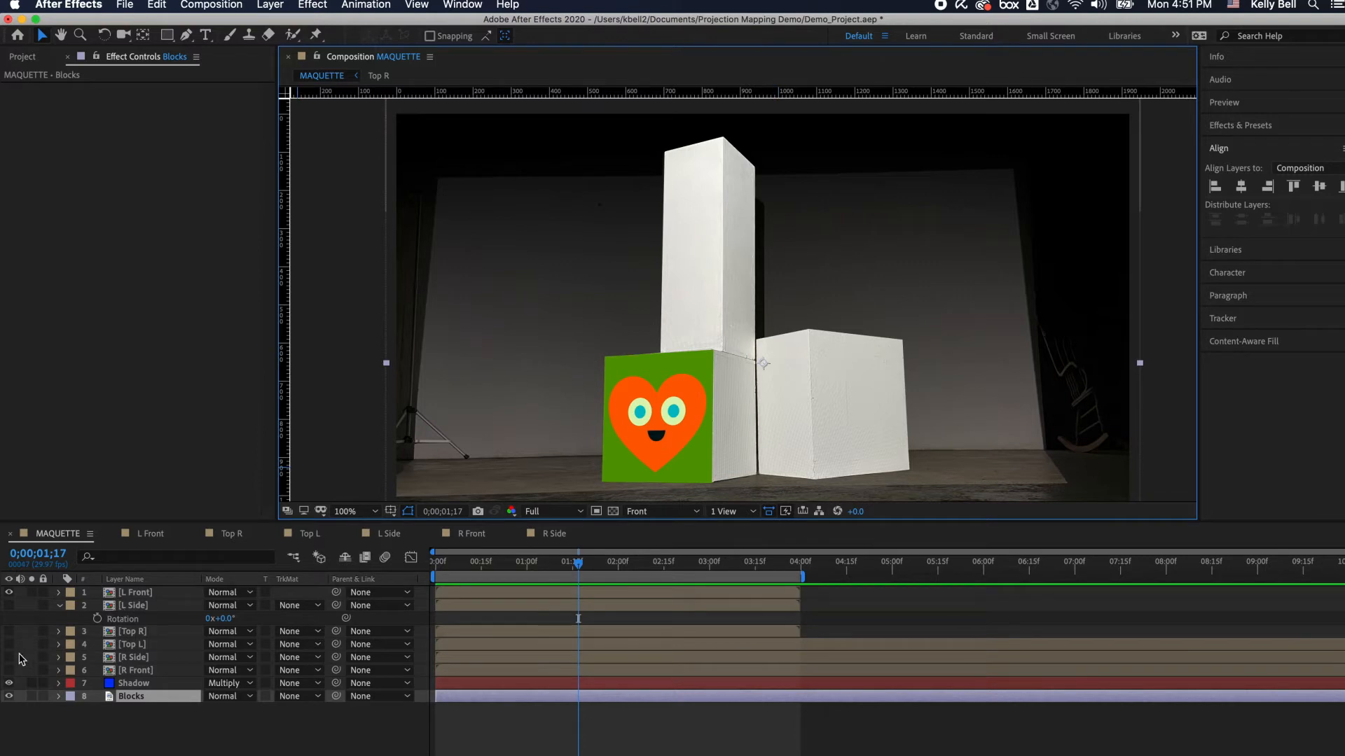
Make the R Front, R Side, Top L, Top R and L Side layers visible.
{"action": "left_click", "coordinate": [8, 671]}
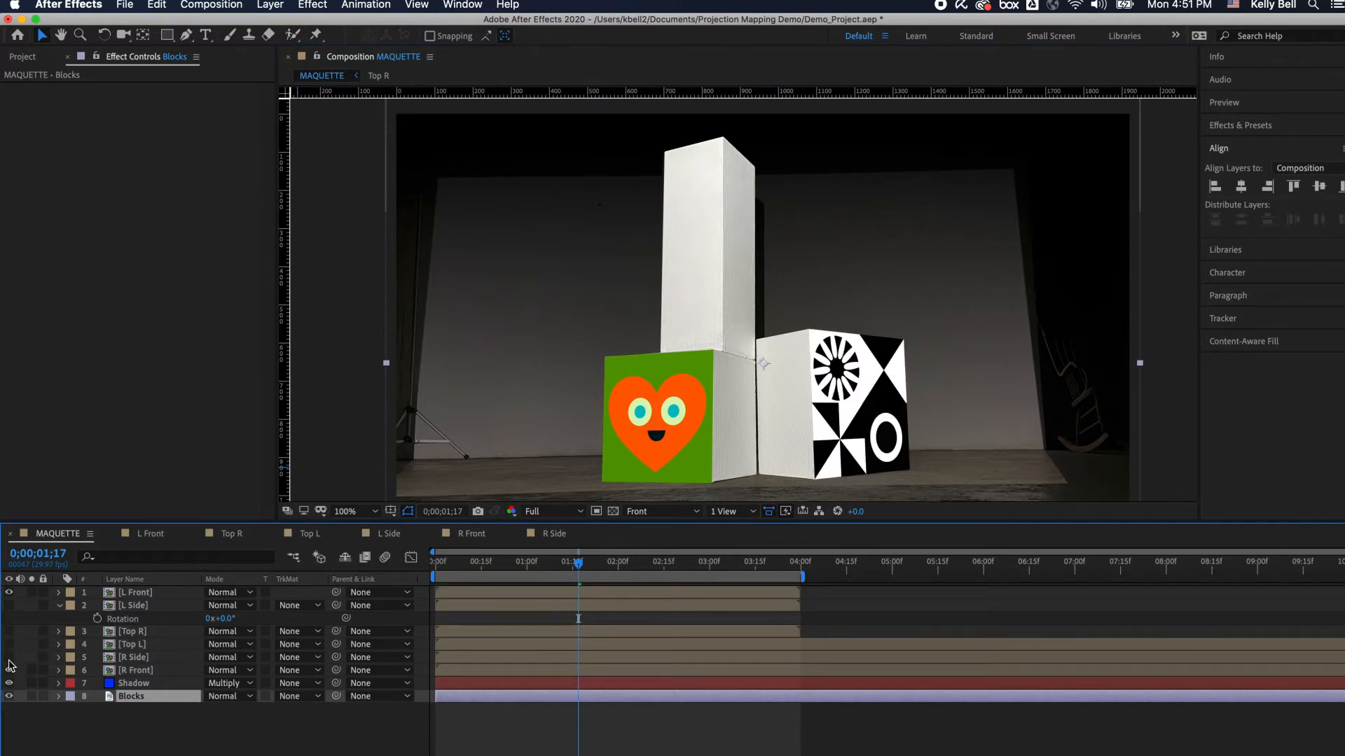
{"action": "left_click", "coordinate": [9, 657]}
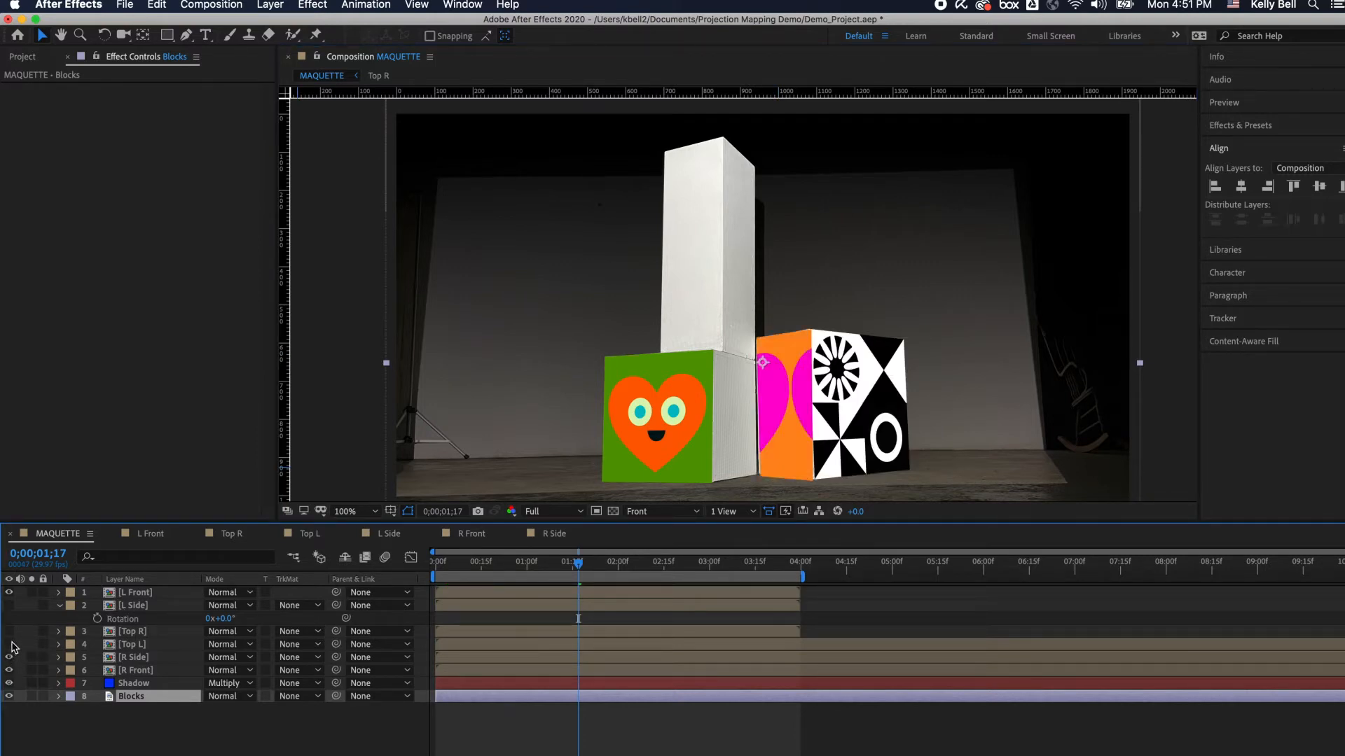
{"action": "left_click", "coordinate": [9, 645]}
{"action": "left_click", "coordinate": [10, 631]}
{"action": "left_click", "coordinate": [10, 605]}
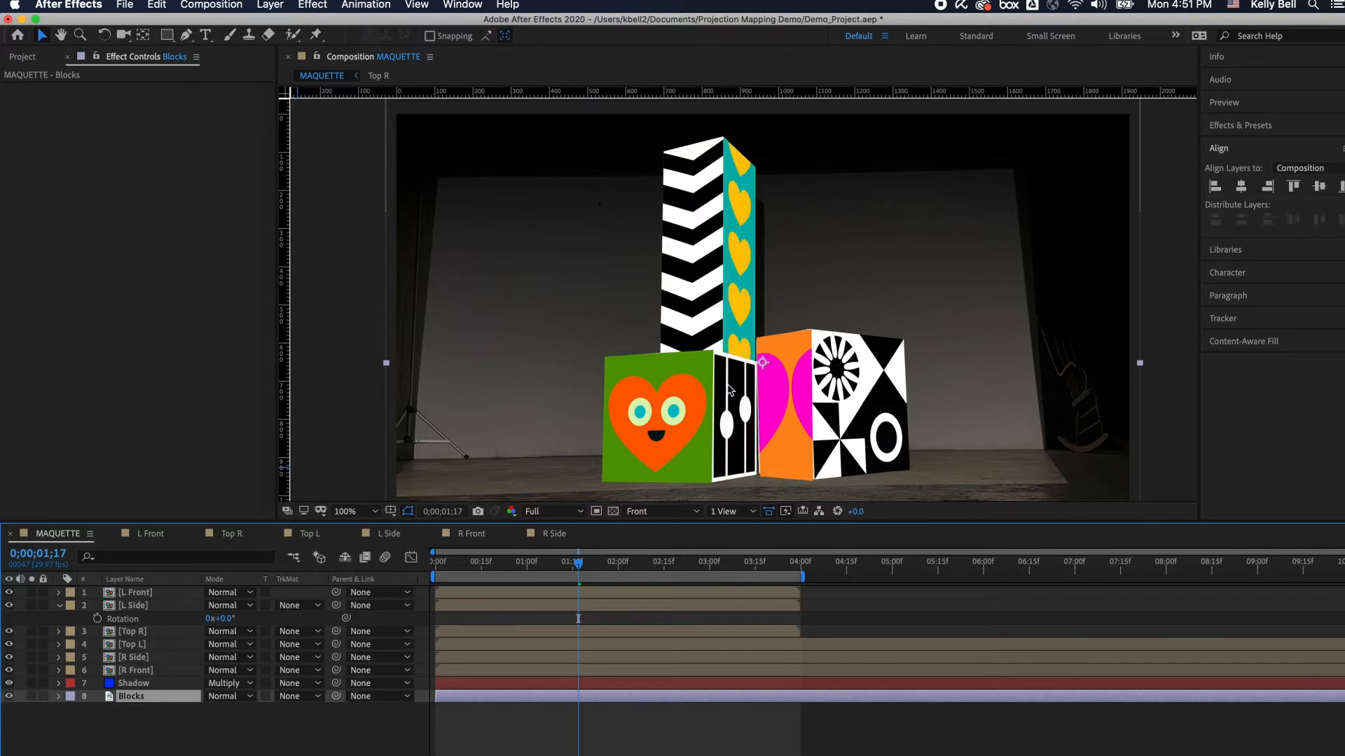
Refine the L Front layer's upper-right Corner Pin point to about 281.2,-10.5 at the left block's shared edge.
{"action": "scroll", "coordinate": [728, 389], "scroll_direction": "up", "scroll_amount": 5}
{"action": "left_click_drag", "start_coordinate": [619, 374], "coordinate": [668, 170]}
{"action": "key", "text": "v"}
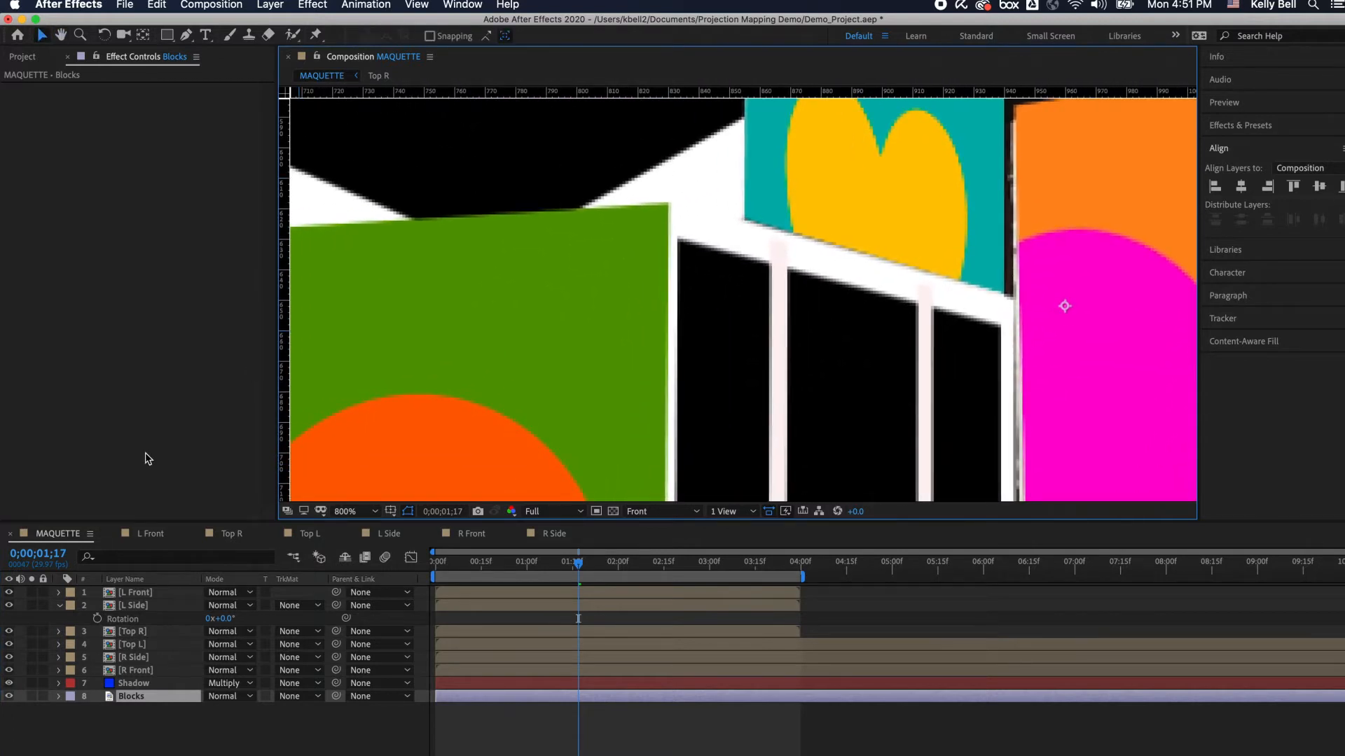
{"action": "left_click", "coordinate": [135, 593]}
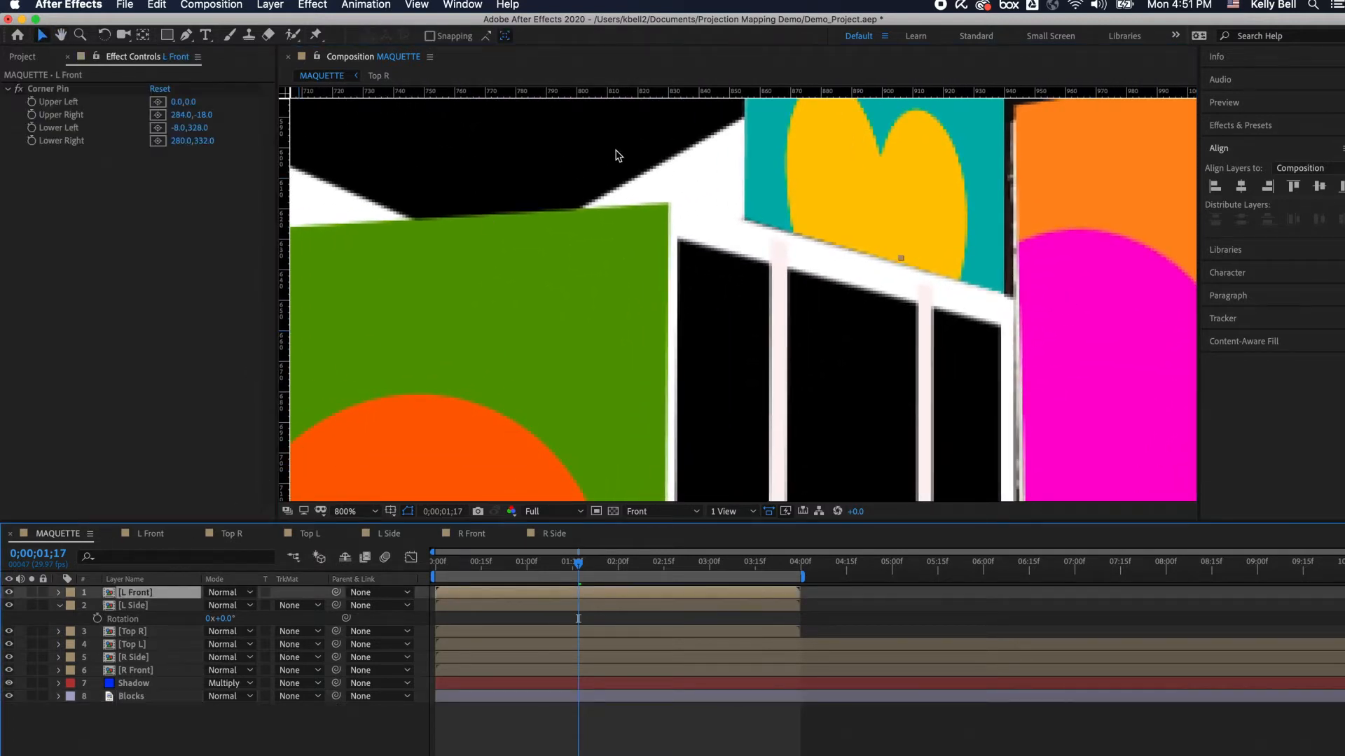
{"action": "left_click", "coordinate": [154, 615]}
{"action": "left_click", "coordinate": [146, 594]}
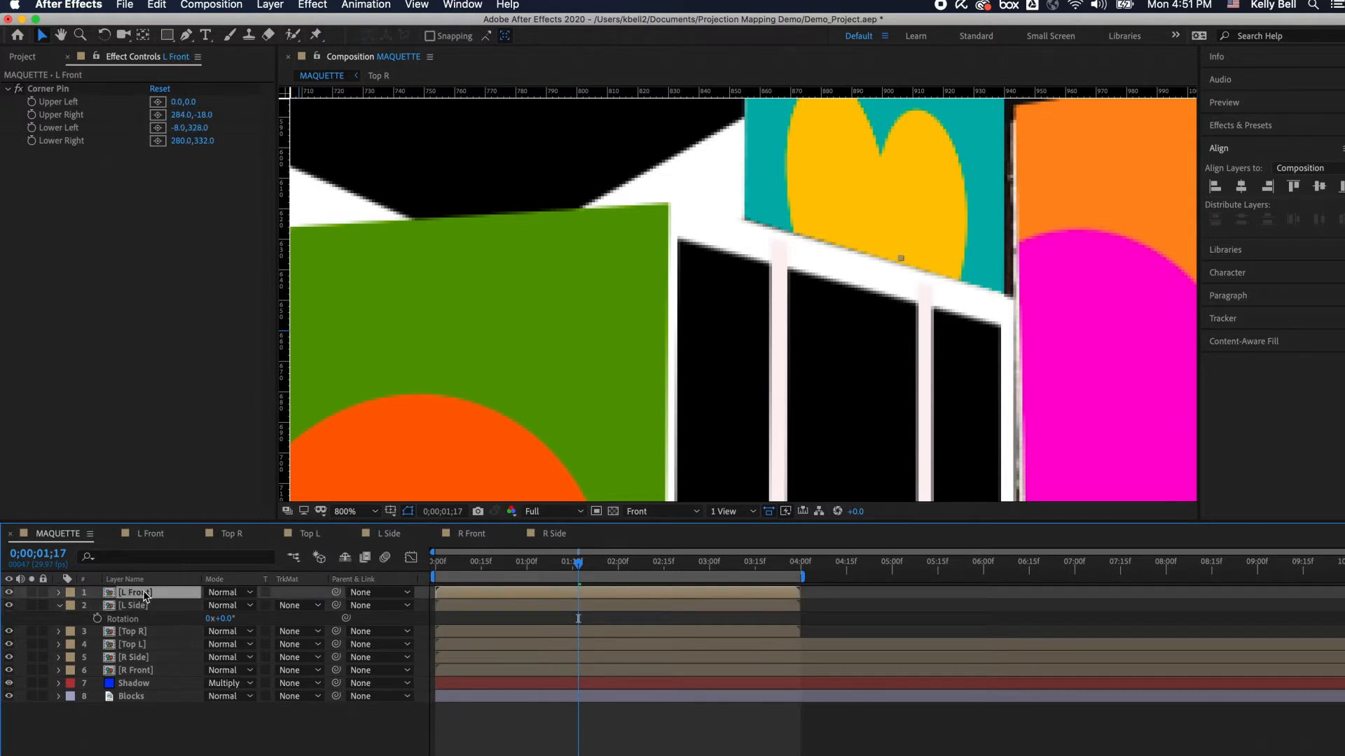
{"action": "left_click", "coordinate": [77, 91]}
{"action": "mouse_move", "coordinate": [668, 207]}
{"action": "left_mouse_down"}
{"action": "mouse_move", "coordinate": [654, 243]}
{"action": "mouse_move", "coordinate": [659, 228]}
{"action": "left_mouse_up"}
Refine the L Front layer's lower-right Corner Pin point to about 279.5,332.2 at the block's bottom corner.
{"action": "key", "text": "h"}
{"action": "left_click_drag", "start_coordinate": [593, 440], "coordinate": [585, 132]}
{"action": "left_click_drag", "start_coordinate": [714, 377], "coordinate": [733, 272]}
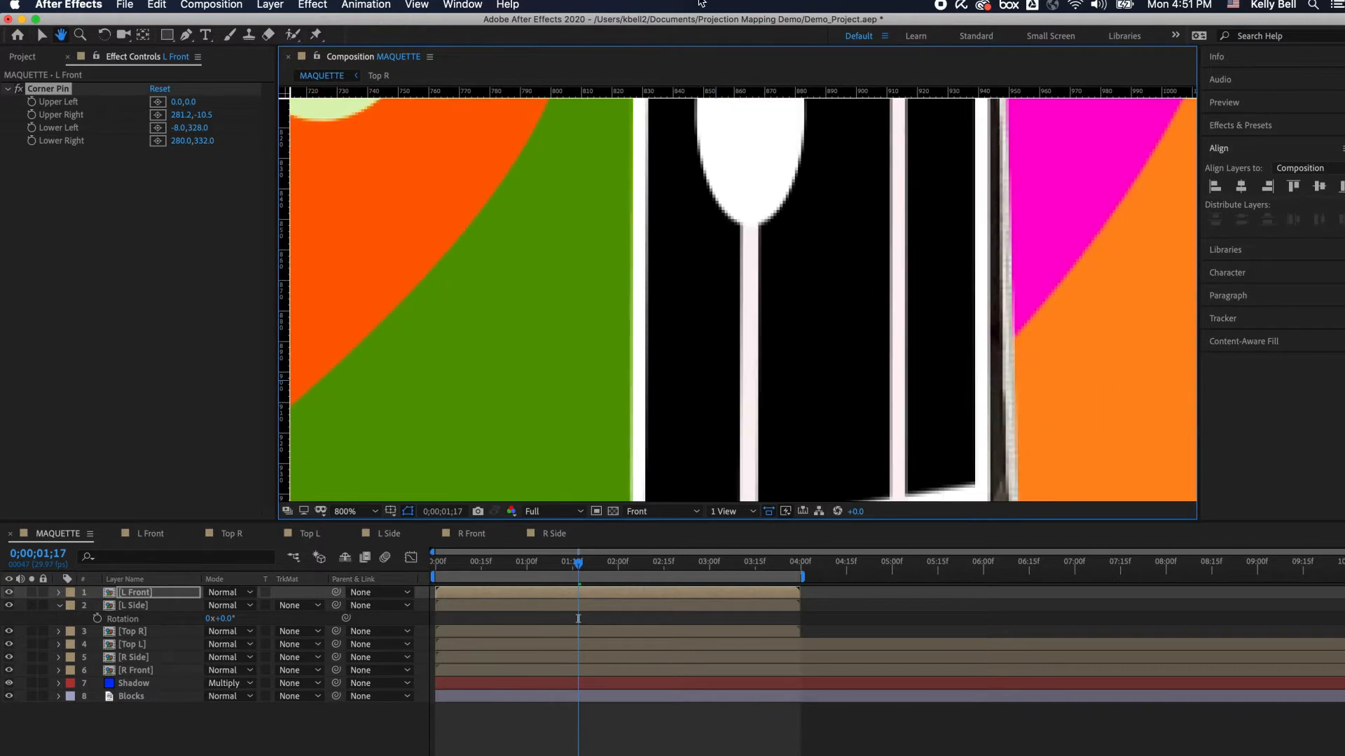
{"action": "left_click_drag", "start_coordinate": [739, 358], "coordinate": [784, 91]}
{"action": "left_click_drag", "start_coordinate": [780, 143], "coordinate": [815, 325]}
{"action": "key", "text": "v"}
{"action": "left_click_drag", "start_coordinate": [727, 405], "coordinate": [729, 406]}
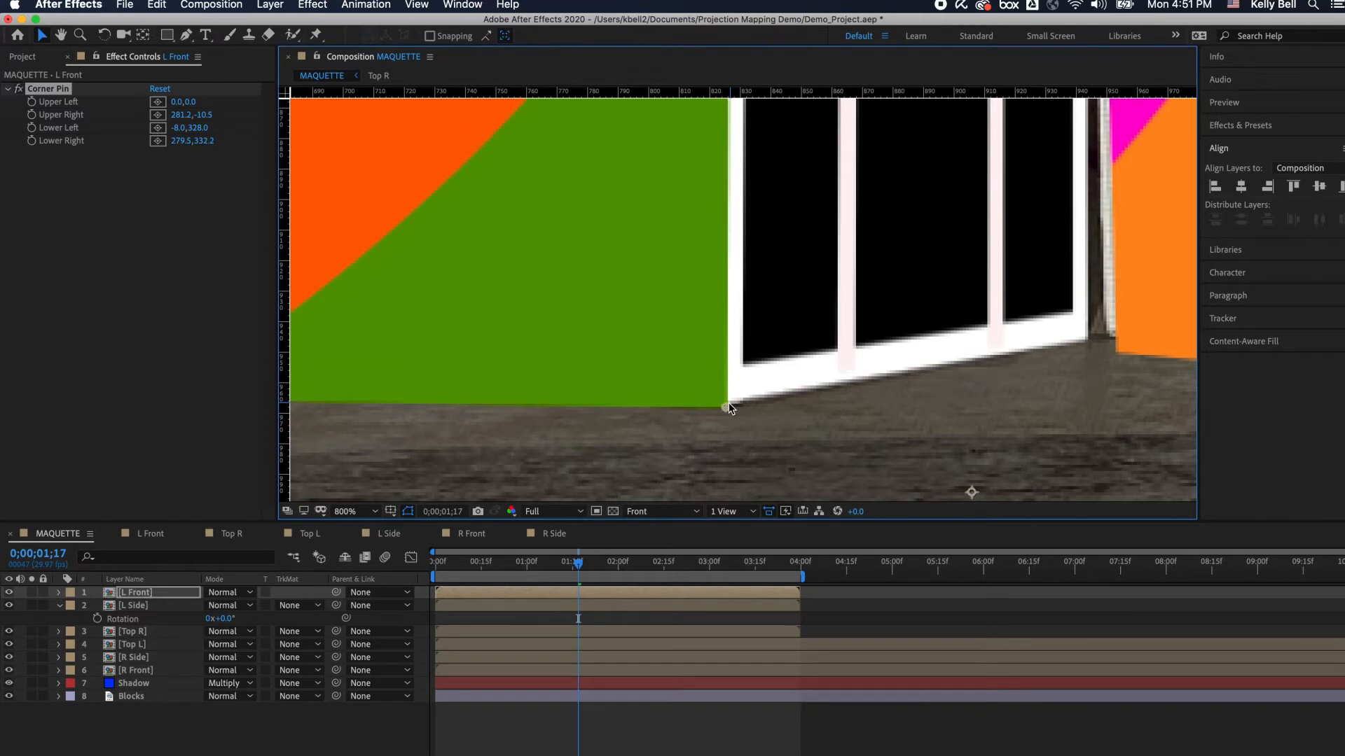
Refine the L Side layer's upper-left Corner Pin point to about -35.5,298.5 at the left block's shared edge.
{"action": "key", "text": "h"}
{"action": "left_click_drag", "start_coordinate": [828, 213], "coordinate": [792, 473]}
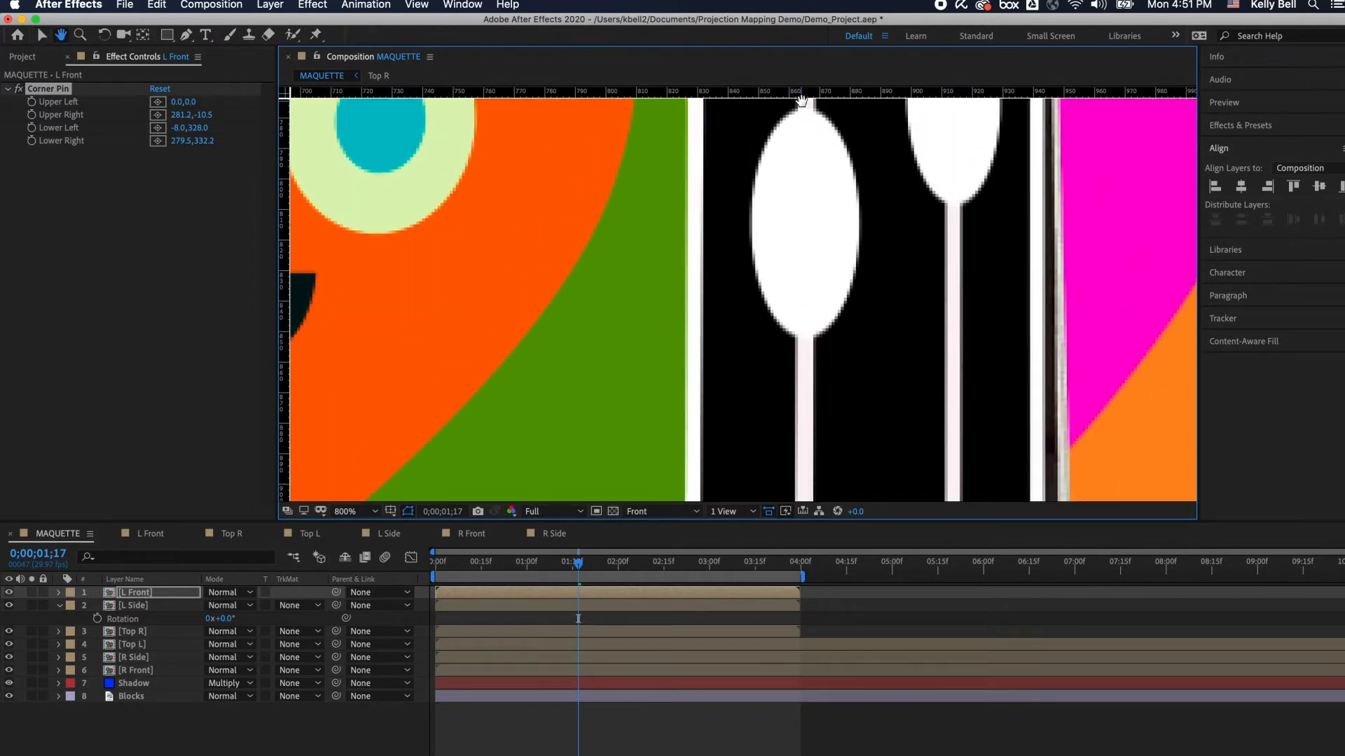
{"action": "left_click_drag", "start_coordinate": [808, 138], "coordinate": [841, 380]}
{"action": "left_click_drag", "start_coordinate": [874, 276], "coordinate": [860, 545]}
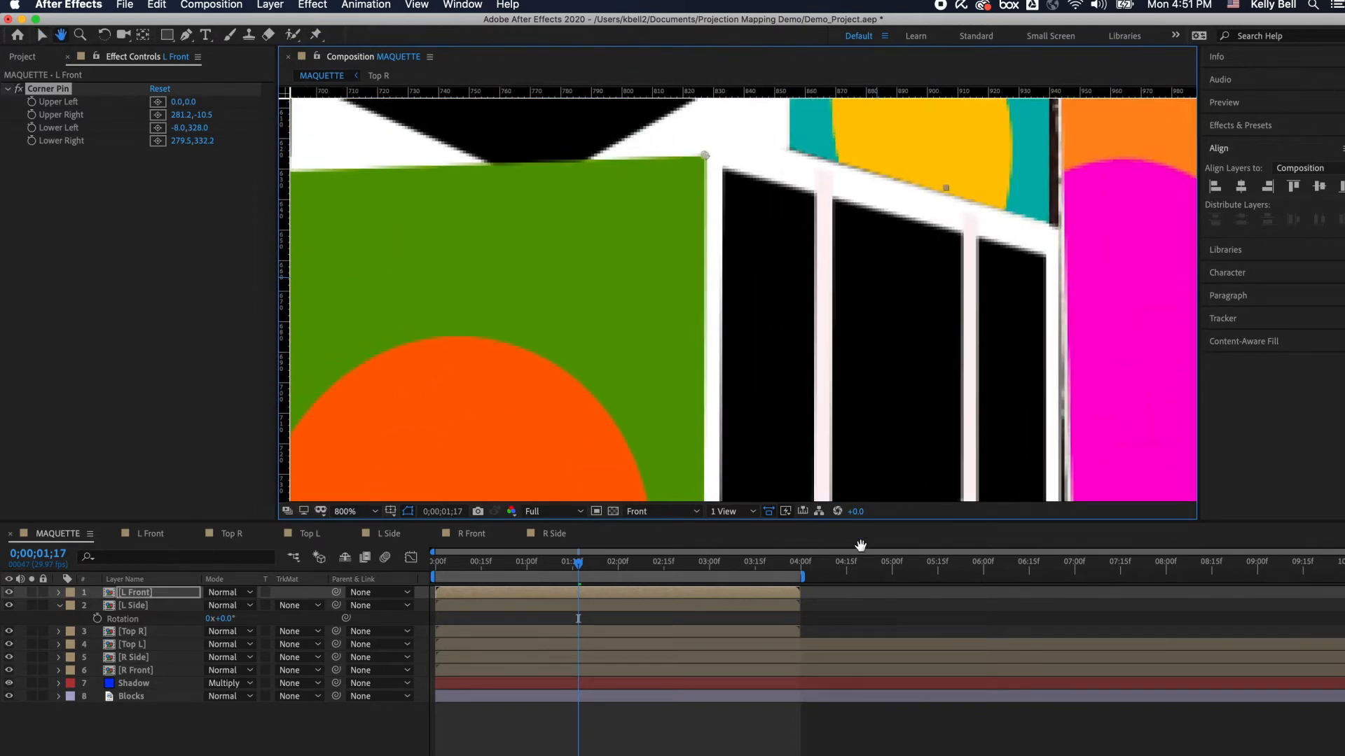
{"action": "key", "text": "v"}
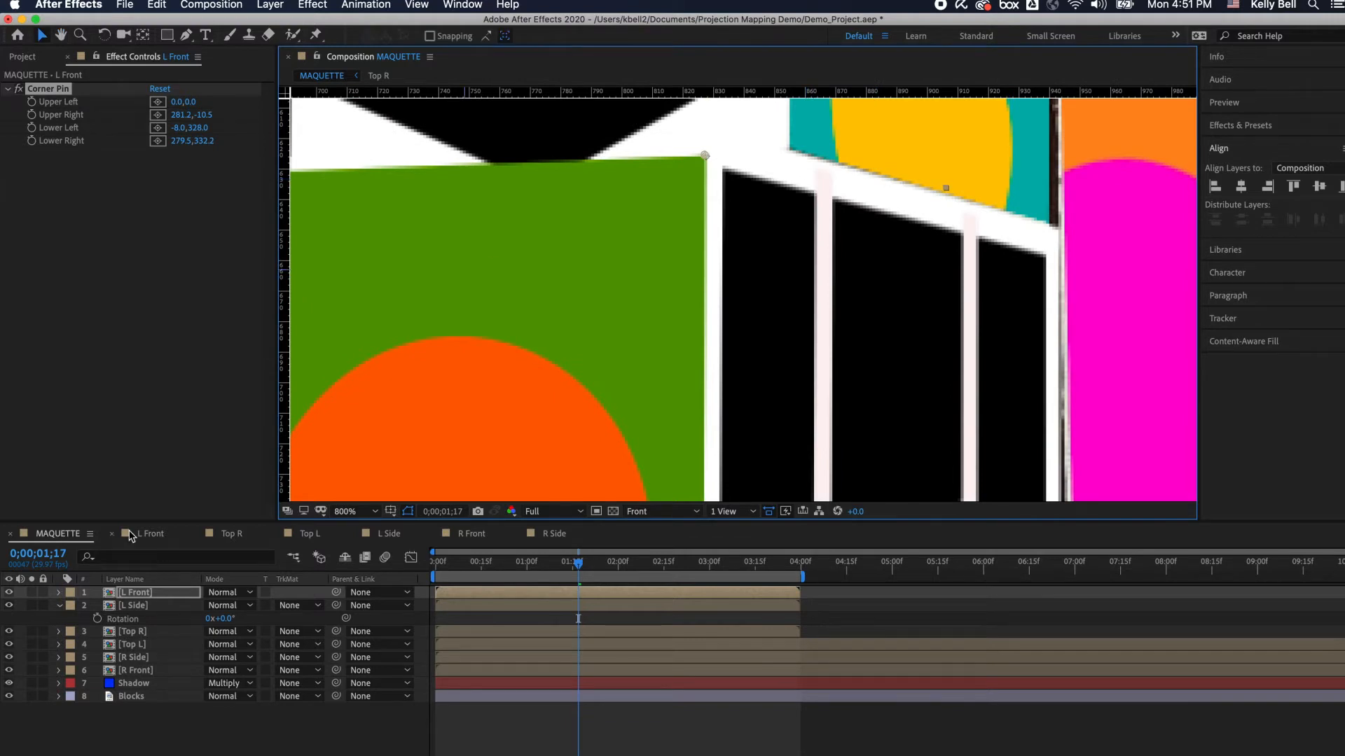
{"action": "left_click", "coordinate": [152, 606]}
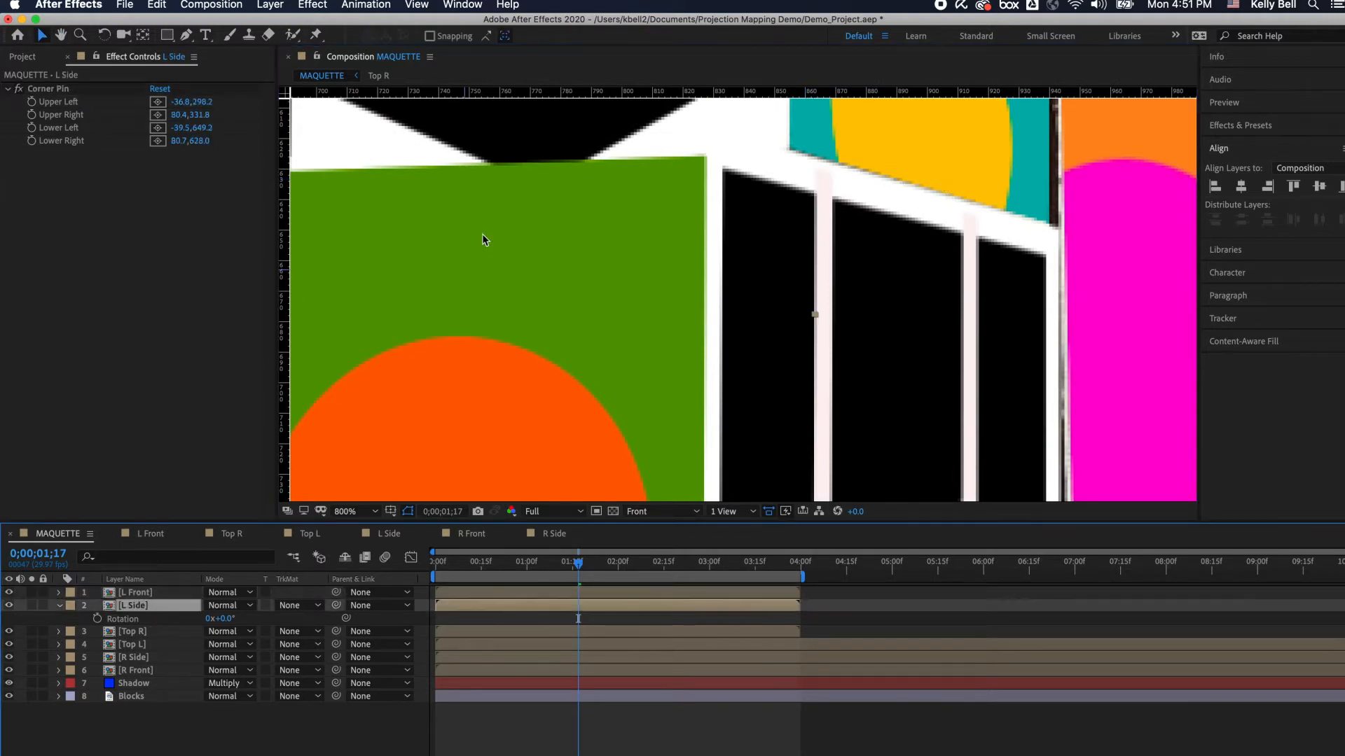
{"action": "left_click", "coordinate": [105, 89]}
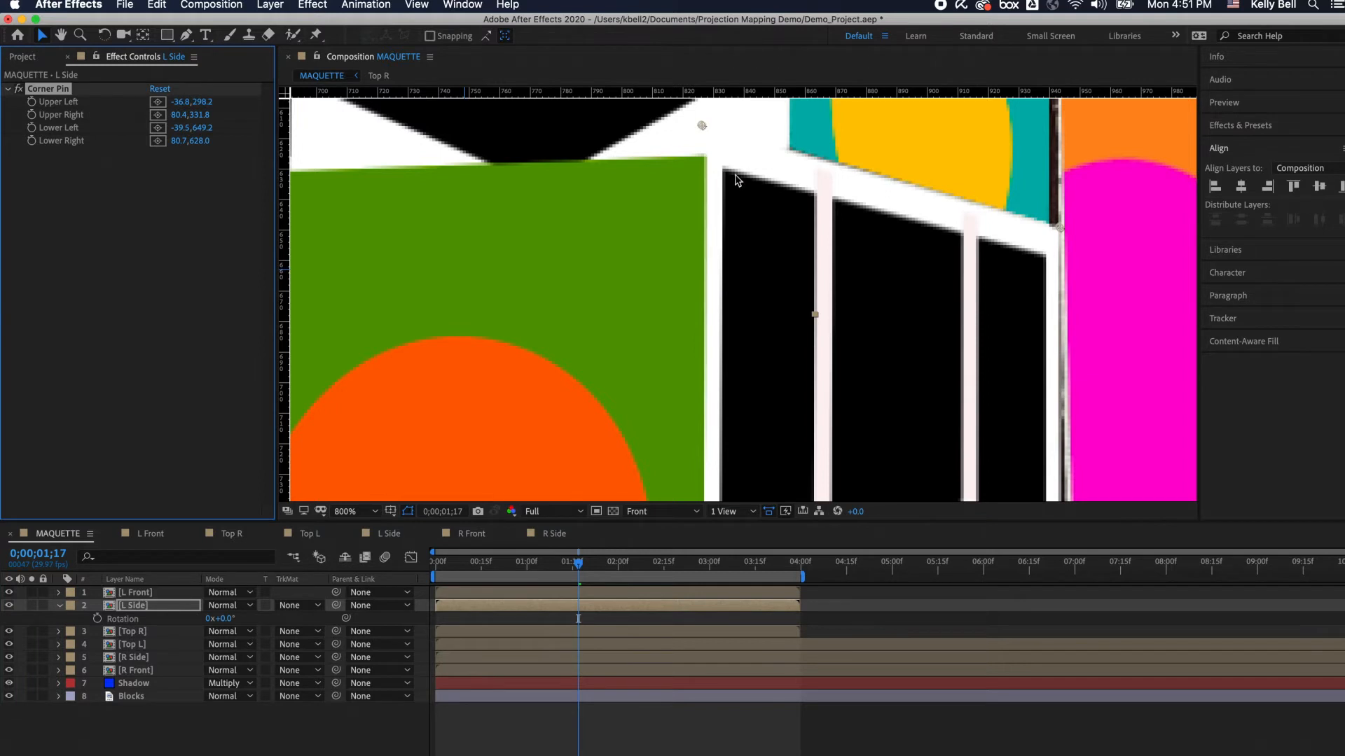
{"action": "mouse_move", "coordinate": [701, 127]}
{"action": "left_mouse_down"}
{"action": "mouse_move", "coordinate": [712, 165]}
{"action": "mouse_move", "coordinate": [705, 127]}
{"action": "left_mouse_up"}
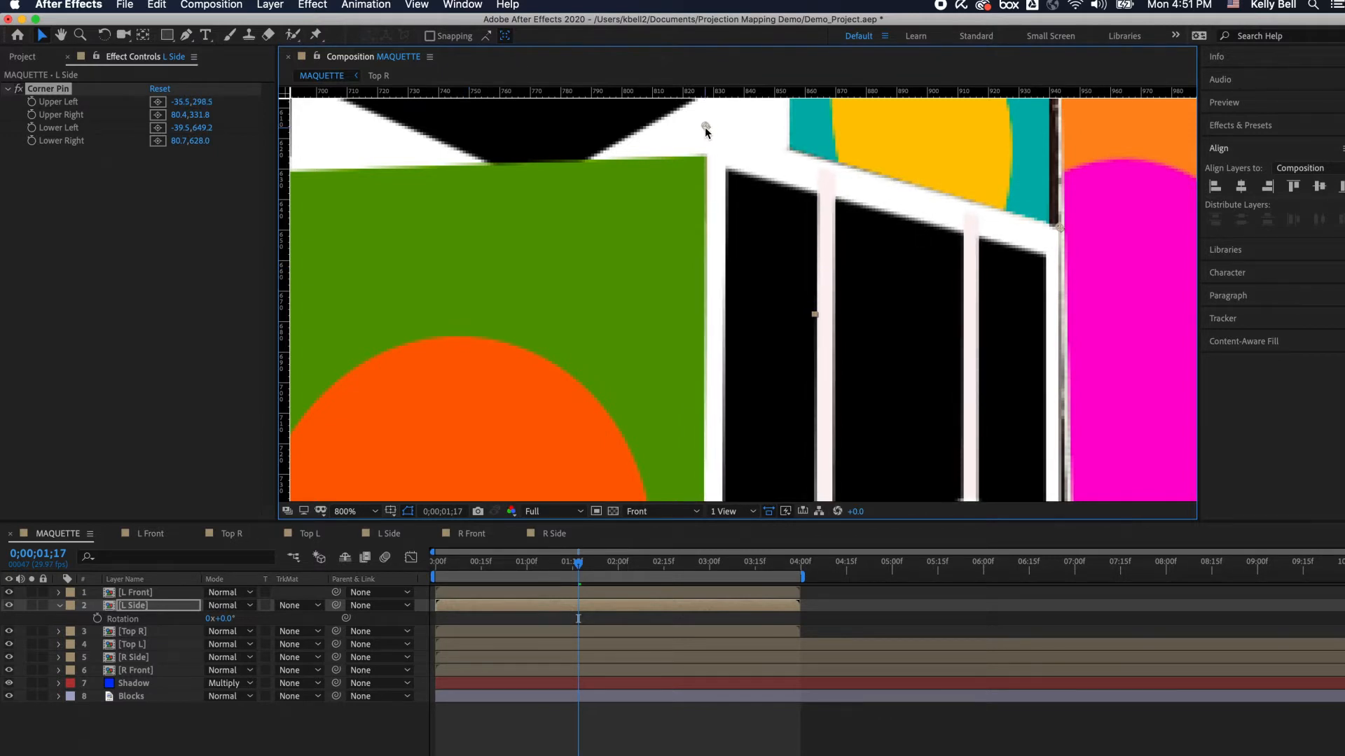
Bring the whole block arrangement into view and preview the mapped animation on all faces, stopping at 0;00;00;08.
{"action": "scroll", "coordinate": [715, 229], "scroll_direction": "down", "scroll_amount": 6}
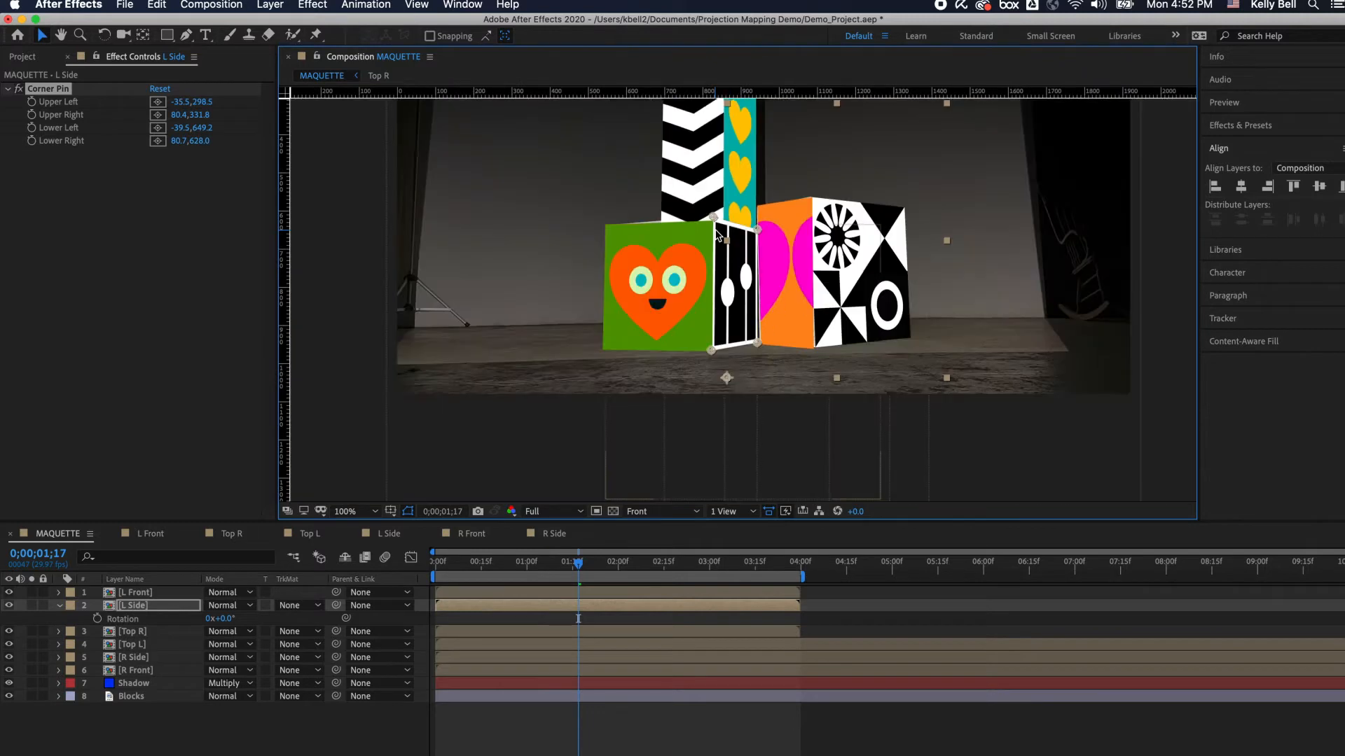
{"action": "left_click", "coordinate": [1009, 440]}
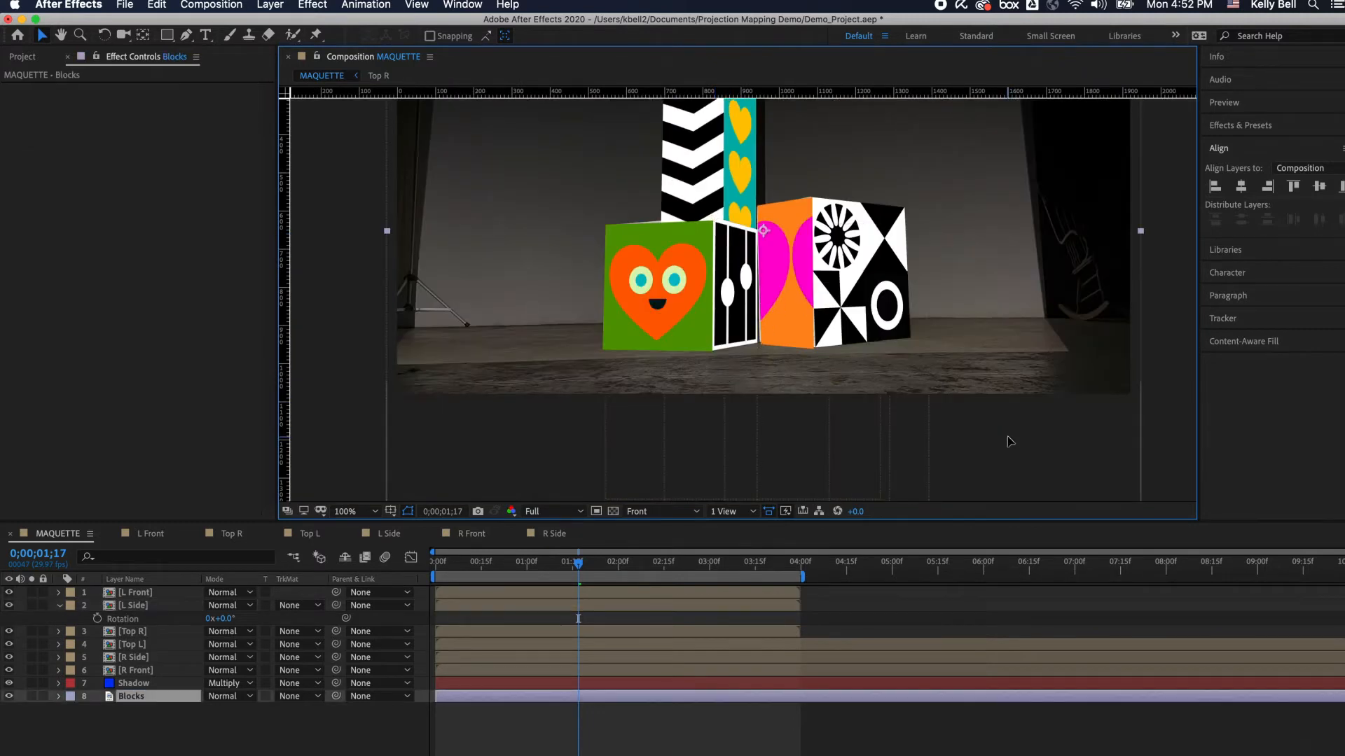
{"action": "key", "text": "h"}
{"action": "left_click_drag", "start_coordinate": [796, 189], "coordinate": [884, 304]}
{"action": "key", "text": "v"}
{"action": "key", "text": "space"}
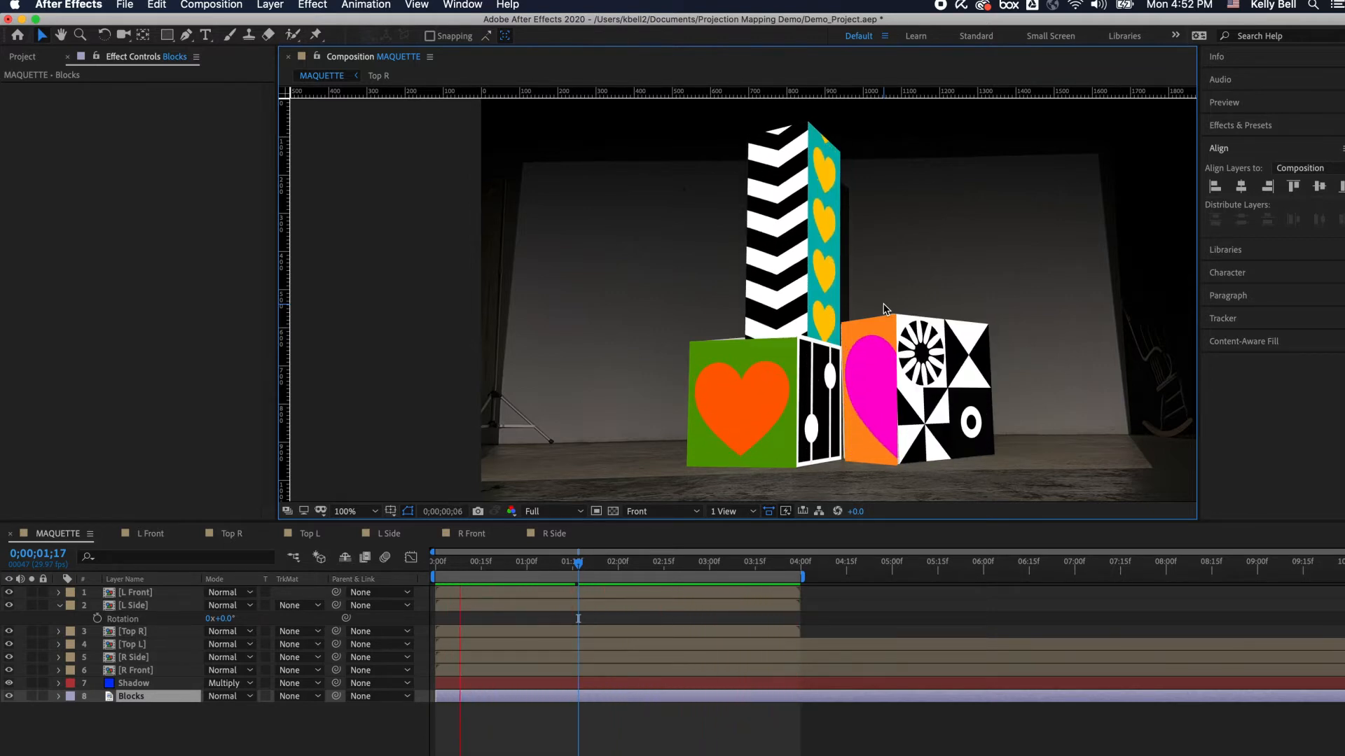
{"action": "key", "text": "space"}
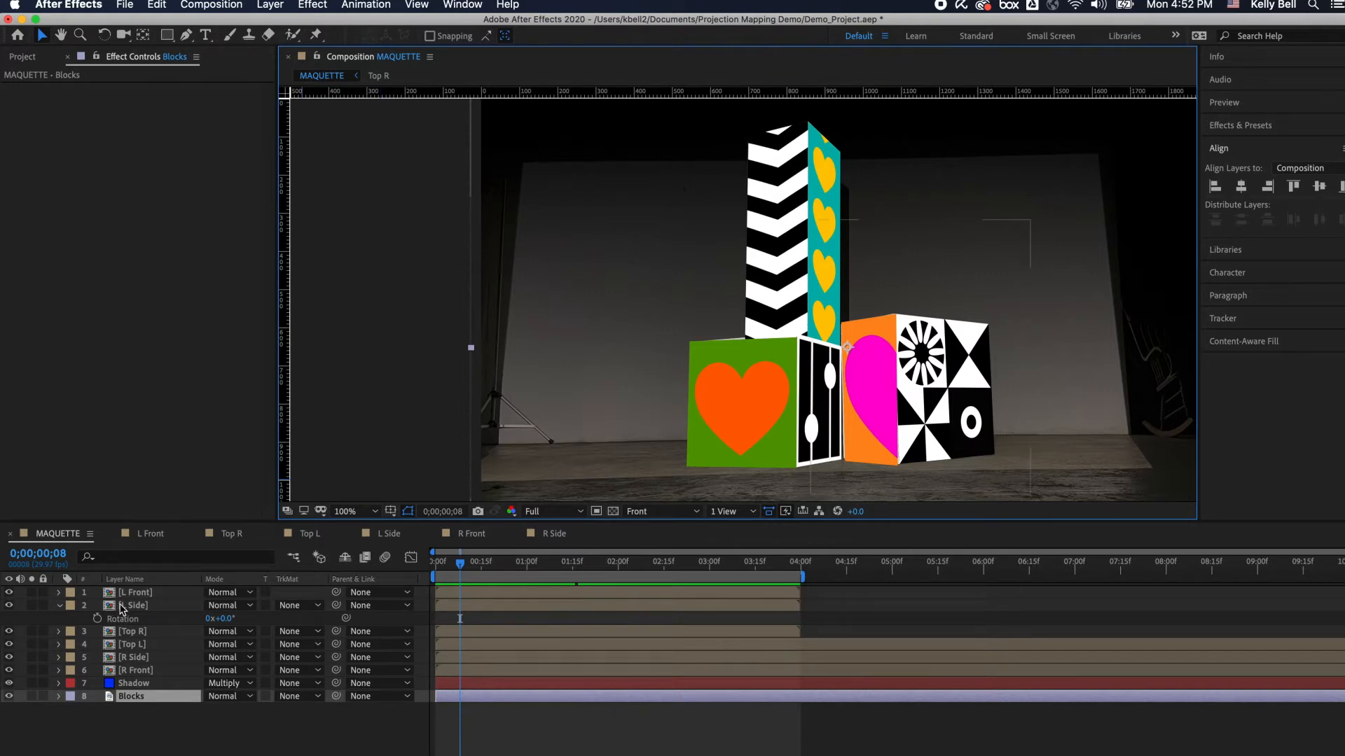
Open the L Front, Top R, Top L, L Side and R Front compositions in turn to review their source animations.
{"action": "double_click", "coordinate": [174, 594]}
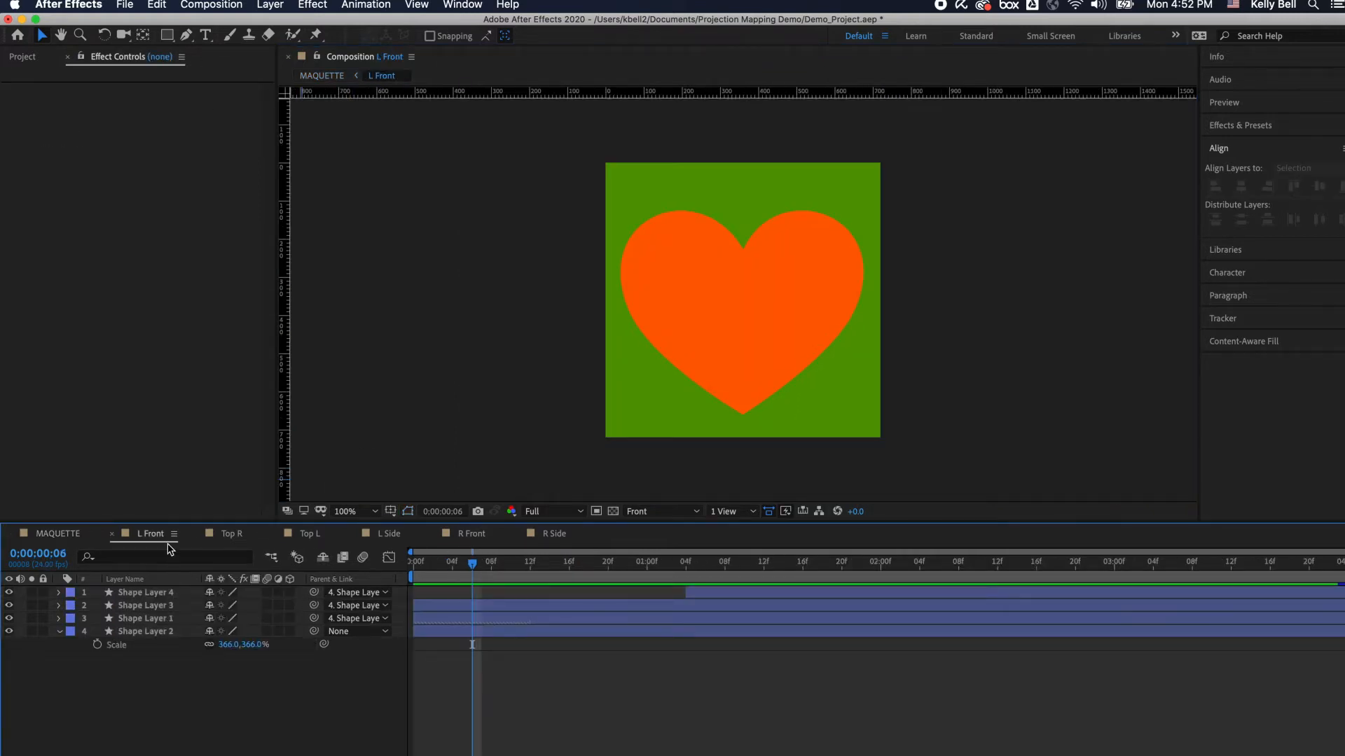
{"action": "left_click", "coordinate": [229, 534]}
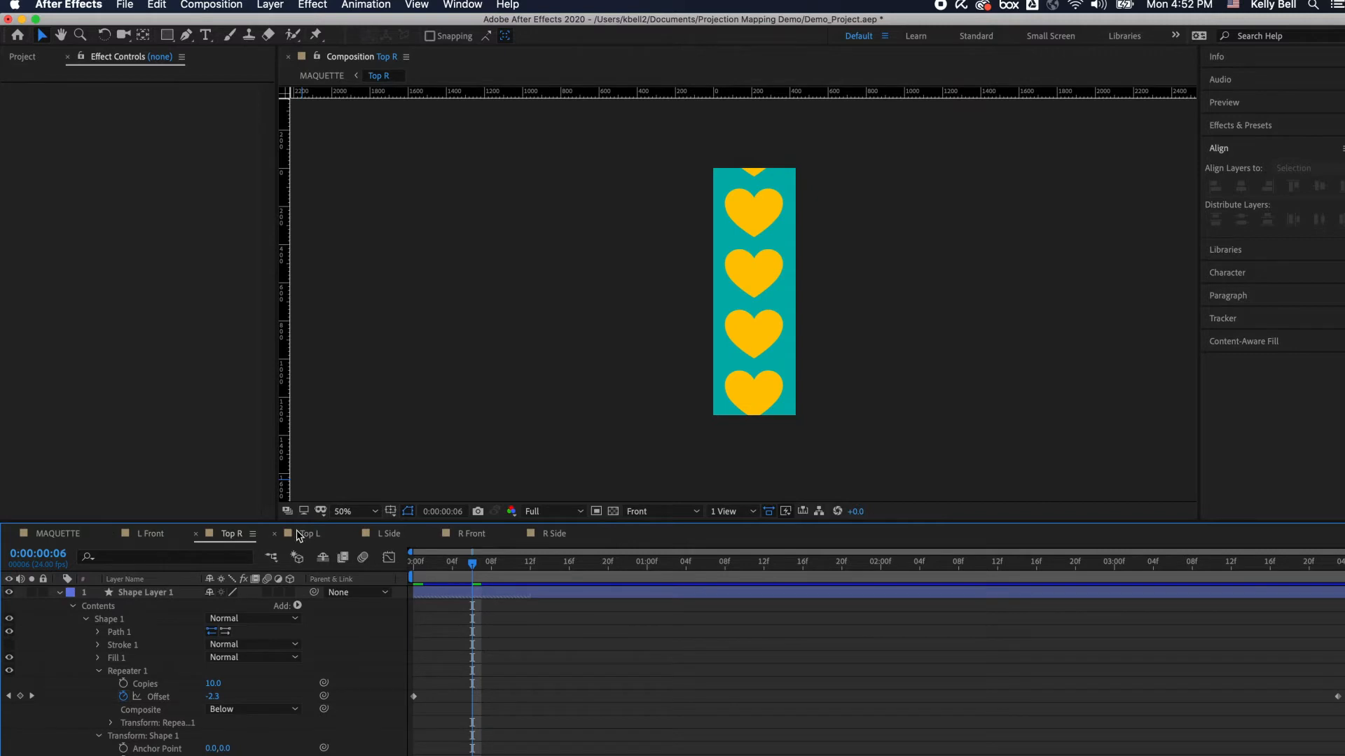
{"action": "left_click", "coordinate": [301, 535]}
{"action": "left_click", "coordinate": [389, 534]}
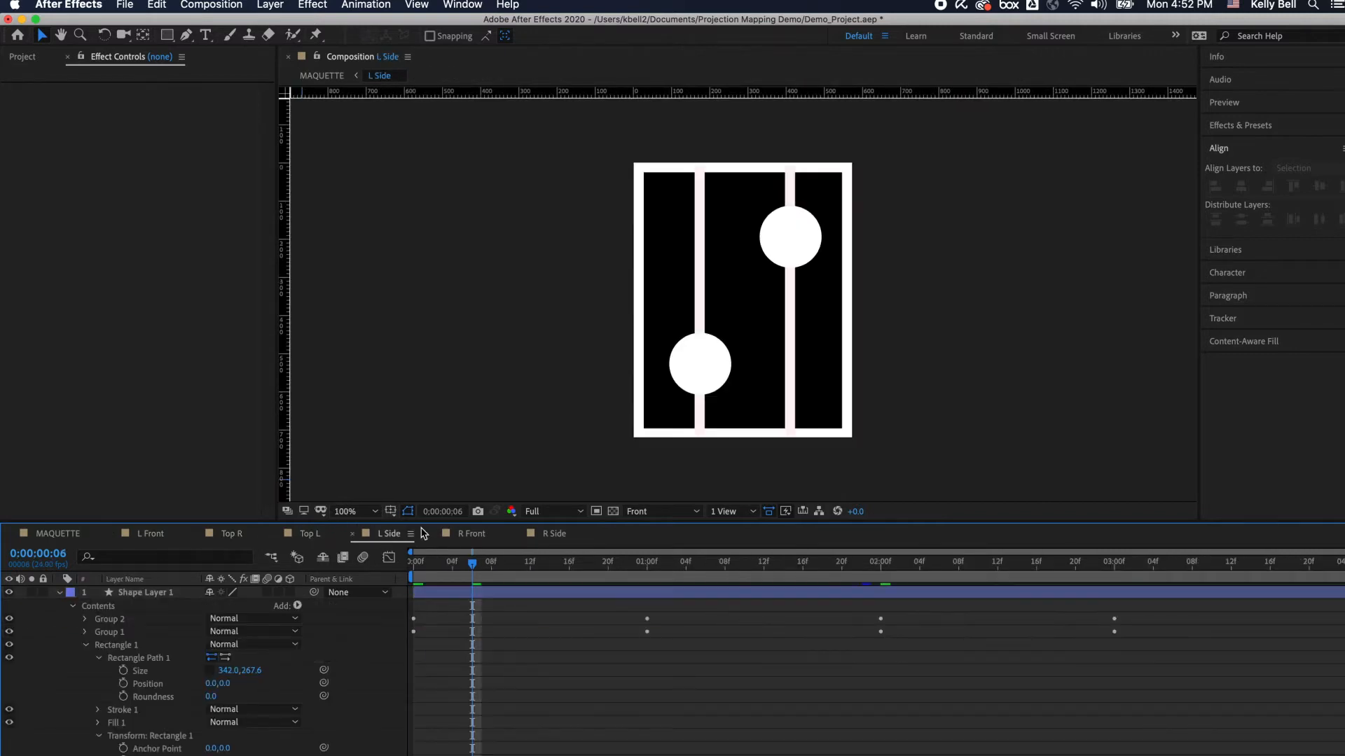
{"action": "left_click", "coordinate": [478, 537]}
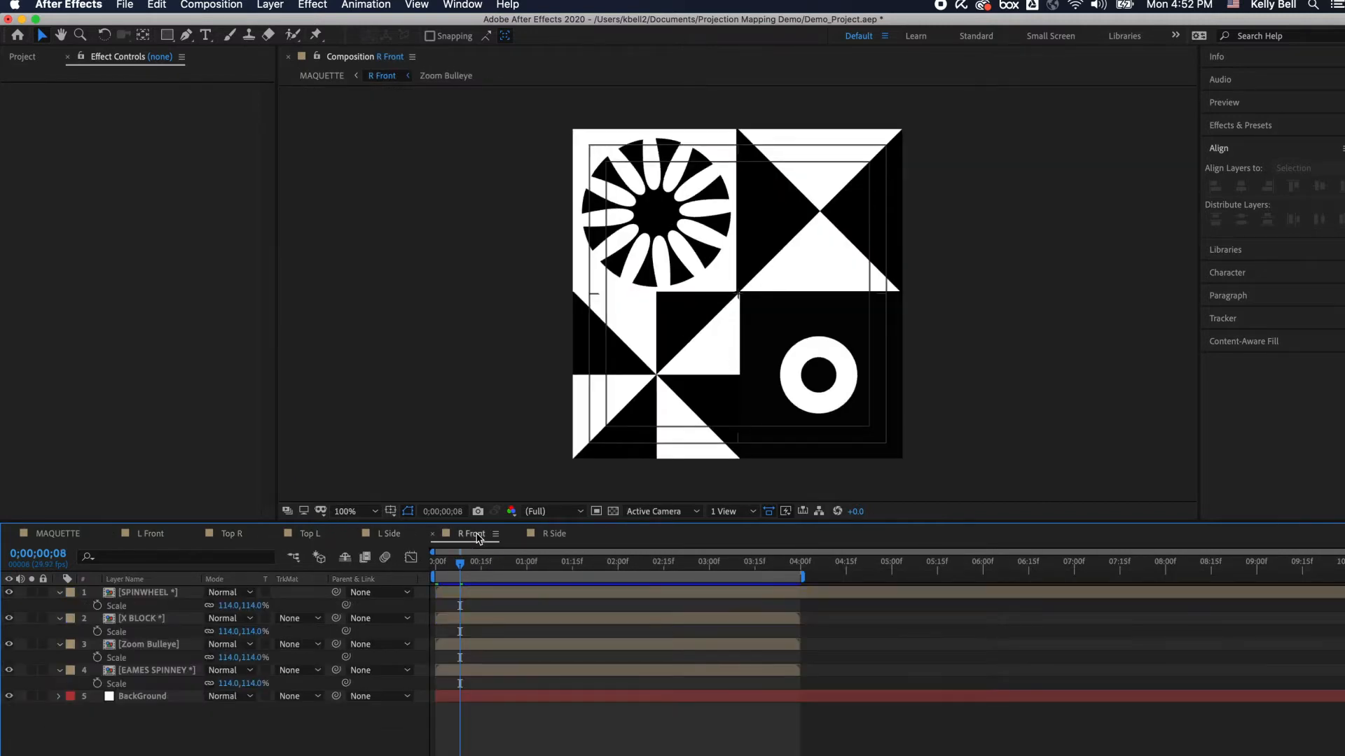
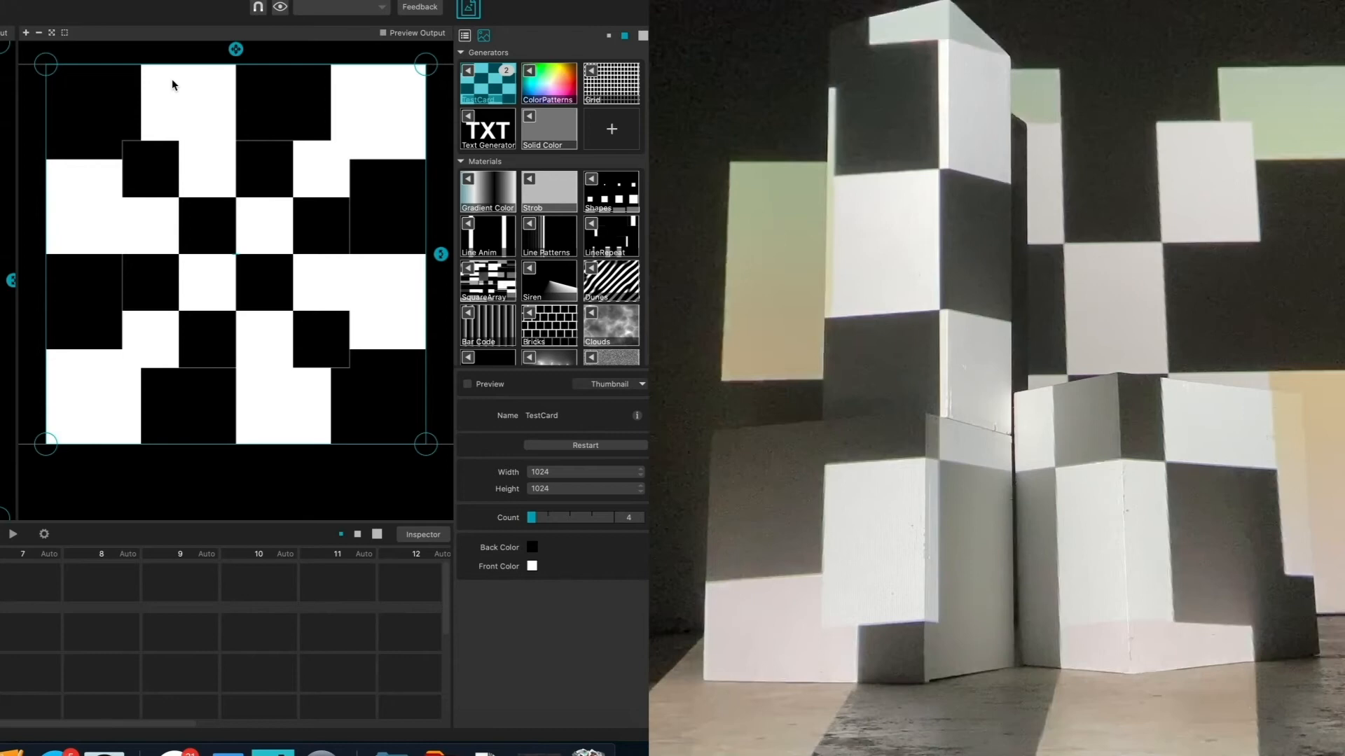
In MadMapper, delete the extra test-card quad and place the remaining one, scaled down, over the left block's front face.
{"action": "key", "text": "Delete"}
{"action": "left_click_drag", "start_coordinate": [206, 220], "coordinate": [129, 308]}
{"action": "left_click_drag", "start_coordinate": [161, 235], "coordinate": [118, 322]}
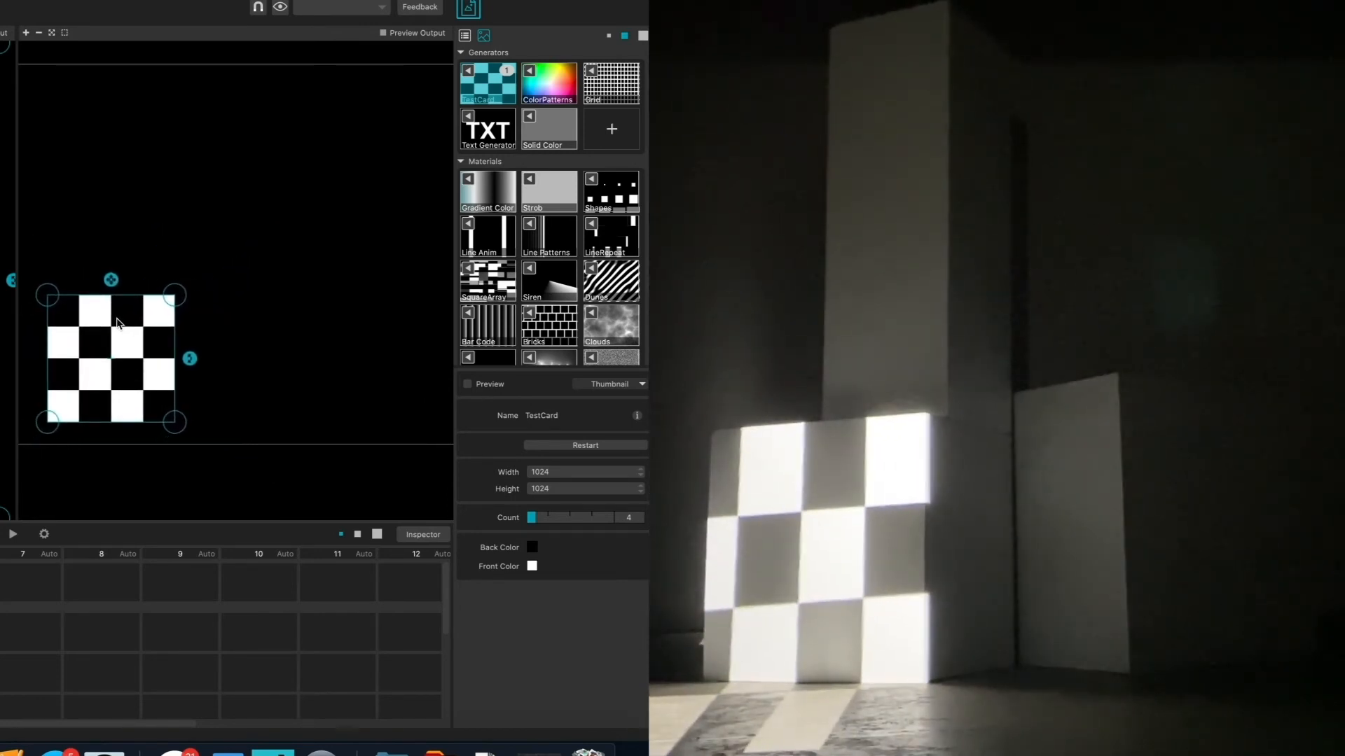
Fit the test-card quad's upper-left and two lower corners to the corners of the left block's front face.
{"action": "left_click_drag", "start_coordinate": [50, 294], "coordinate": [64, 295]}
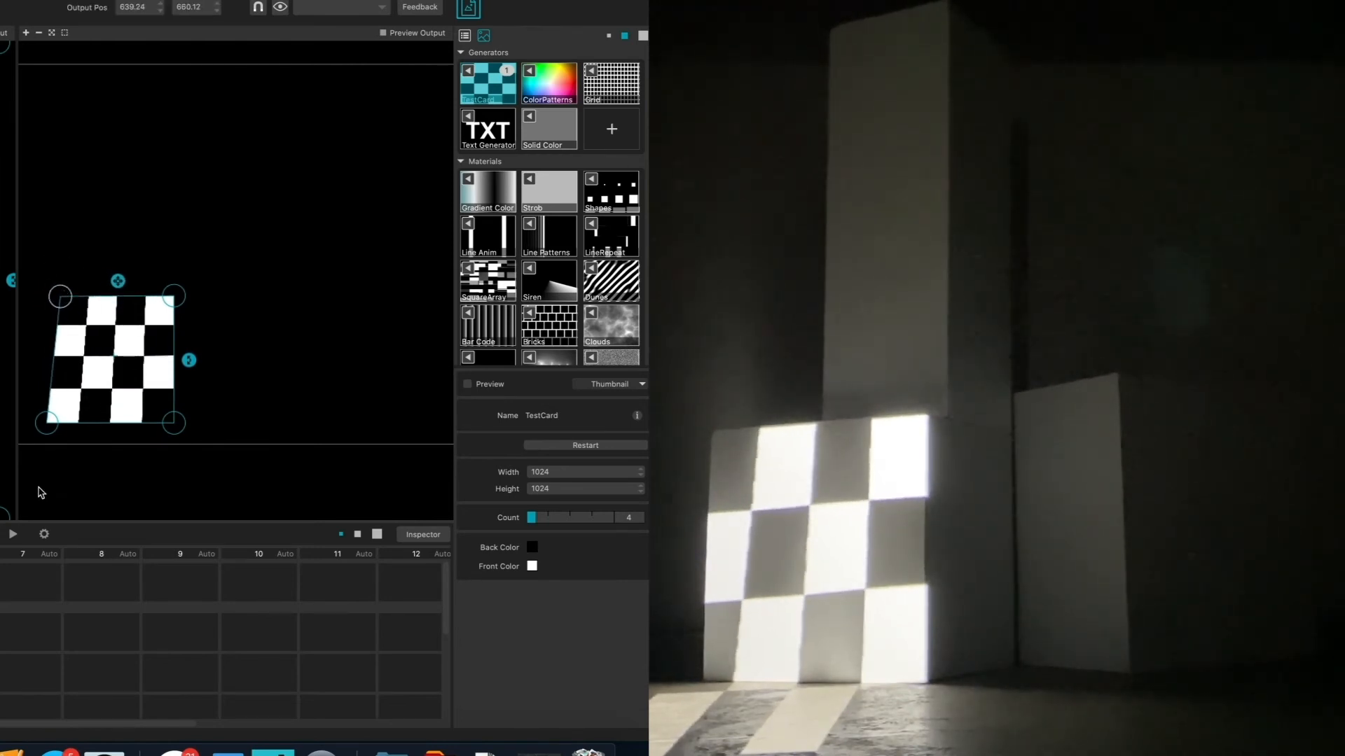
{"action": "left_click_drag", "start_coordinate": [46, 422], "coordinate": [64, 388]}
{"action": "left_click_drag", "start_coordinate": [177, 428], "coordinate": [178, 398]}
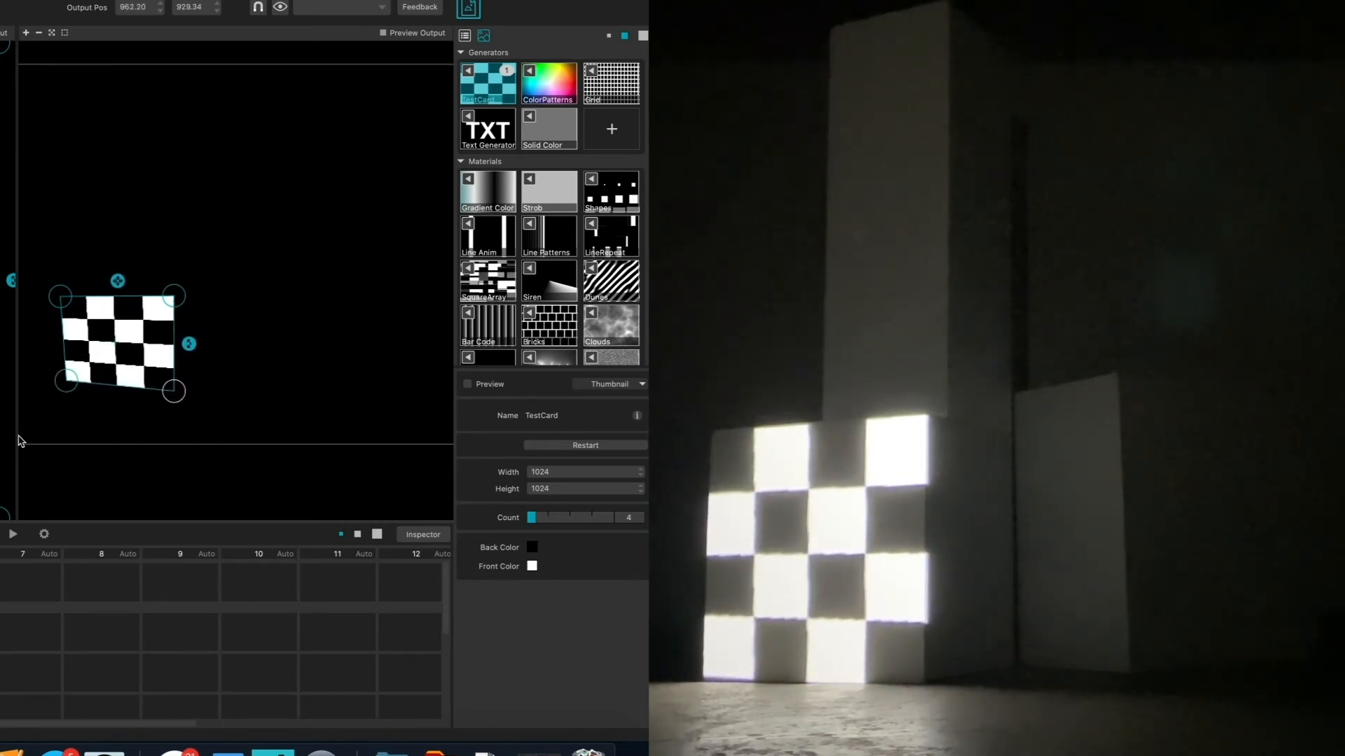
Duplicate the front-face quad and fit the copy's corners to the left block's narrow side face.
{"action": "left_click", "coordinate": [62, 303]}
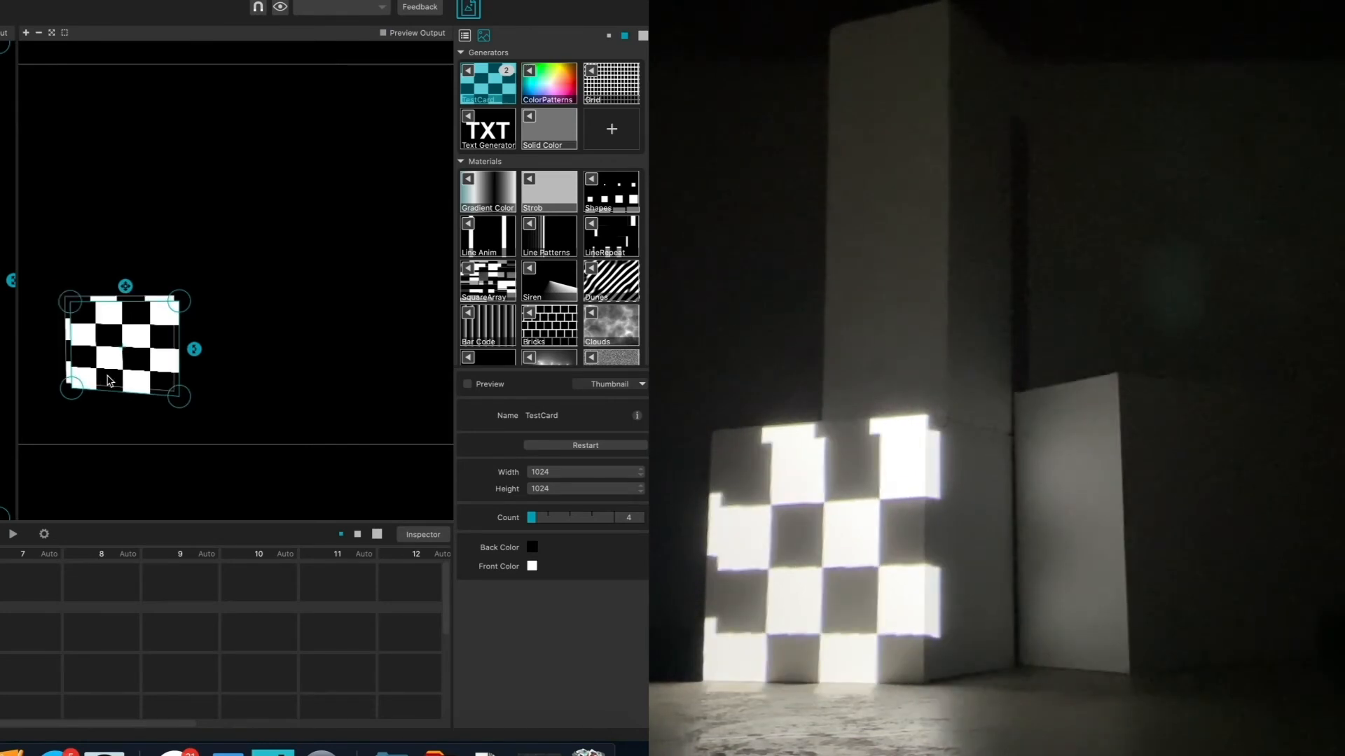
{"action": "left_click_drag", "start_coordinate": [128, 378], "coordinate": [176, 392]}
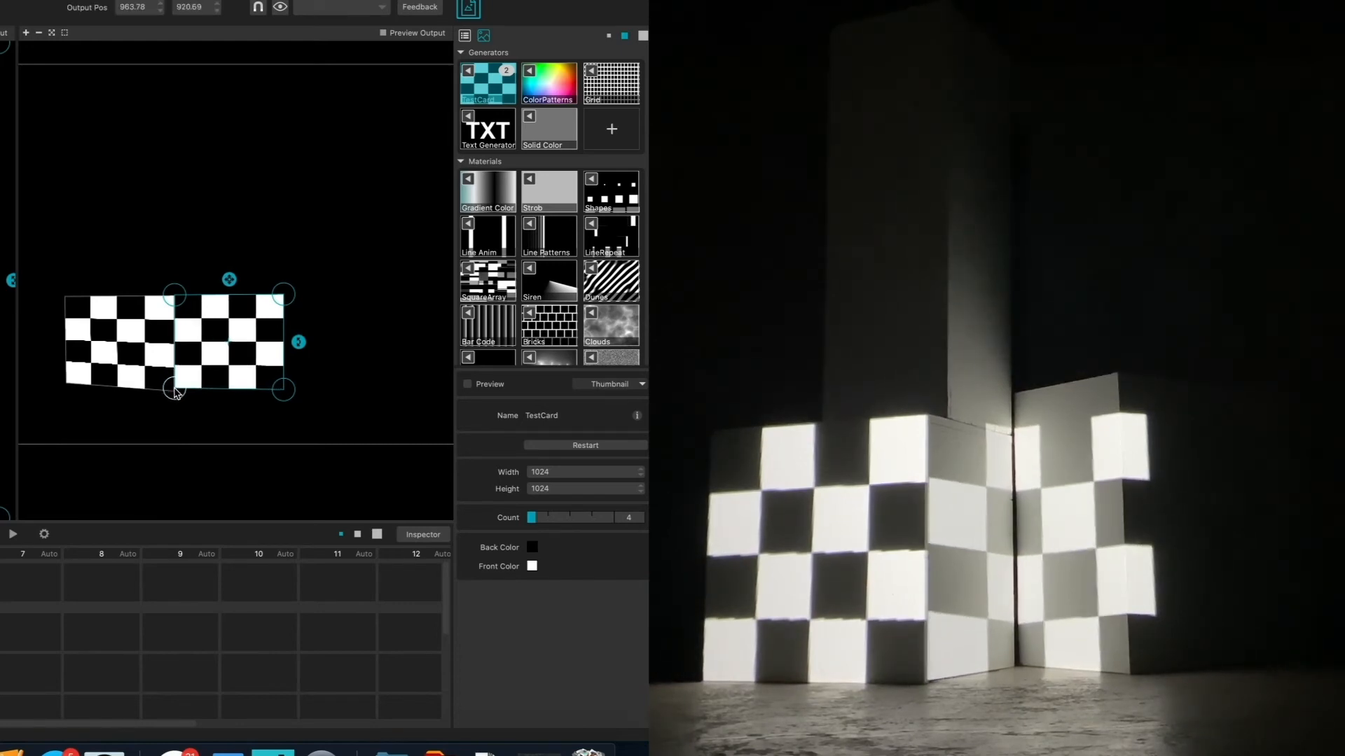
{"action": "left_click_drag", "start_coordinate": [277, 301], "coordinate": [209, 305]}
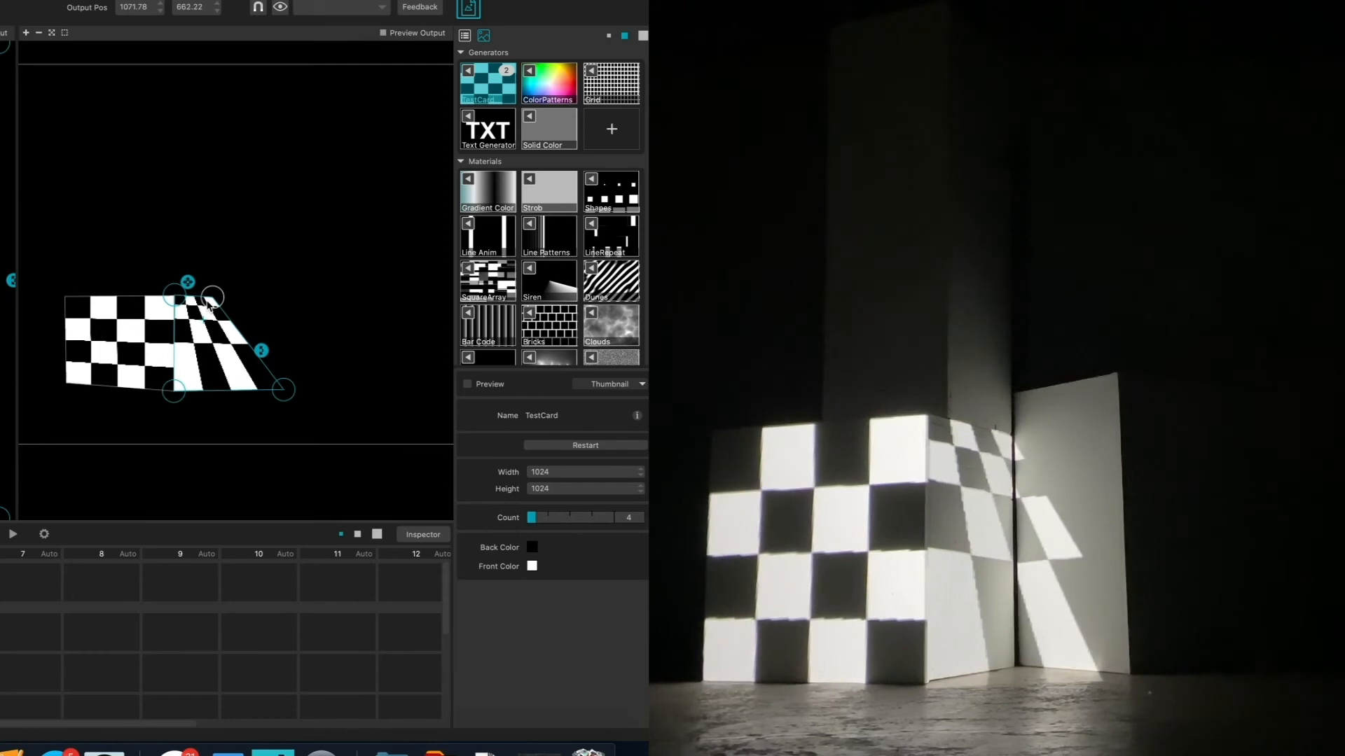
{"action": "left_click_drag", "start_coordinate": [282, 389], "coordinate": [215, 389]}
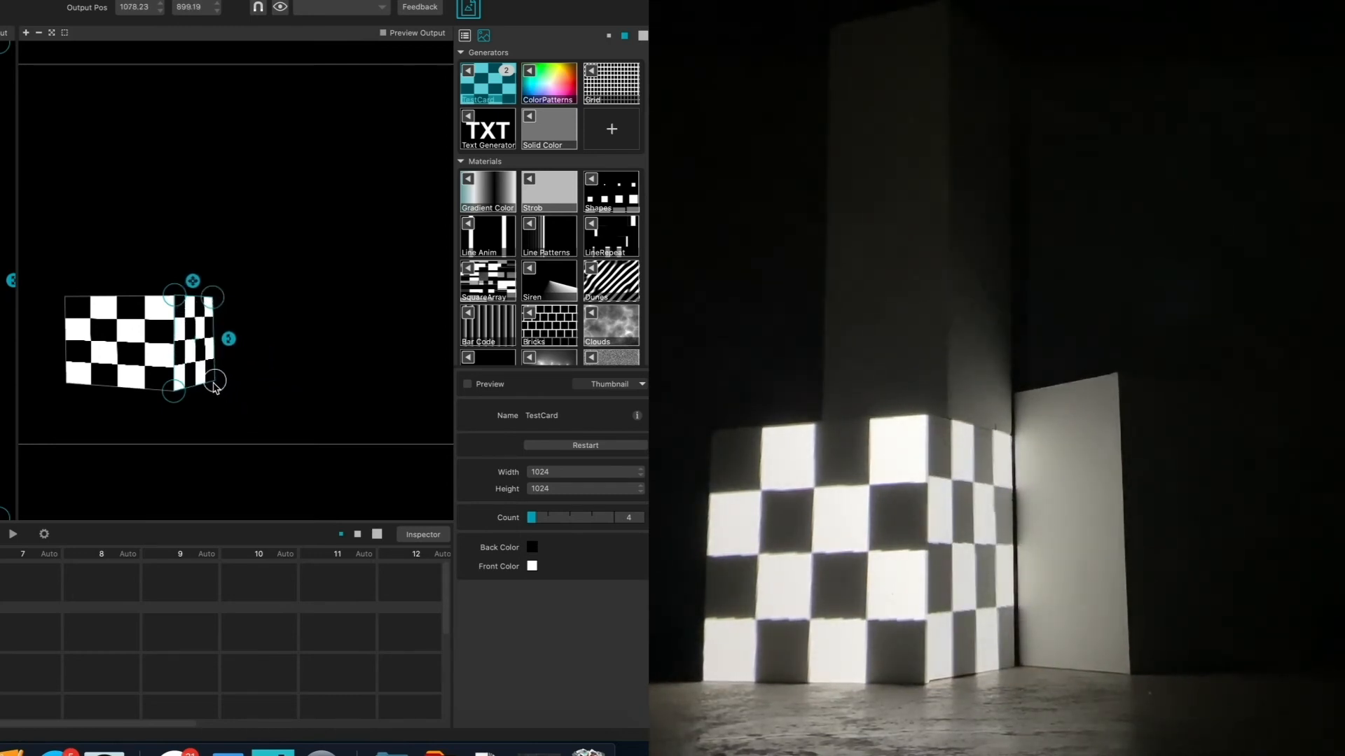
{"action": "left_click_drag", "start_coordinate": [215, 388], "coordinate": [214, 387]}
{"action": "left_click", "coordinate": [175, 393]}
{"action": "left_click_drag", "start_coordinate": [175, 393], "coordinate": [176, 396]}
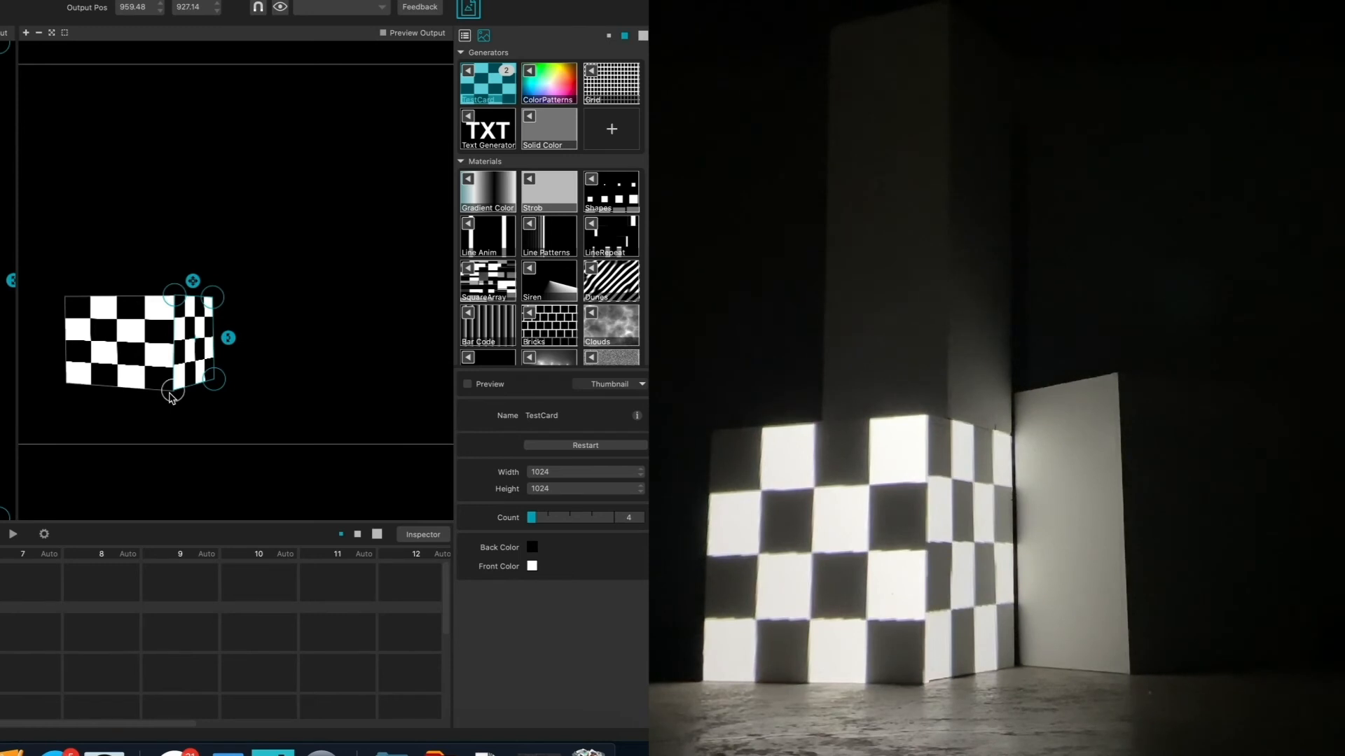
{"action": "left_click_drag", "start_coordinate": [172, 397], "coordinate": [172, 392]}
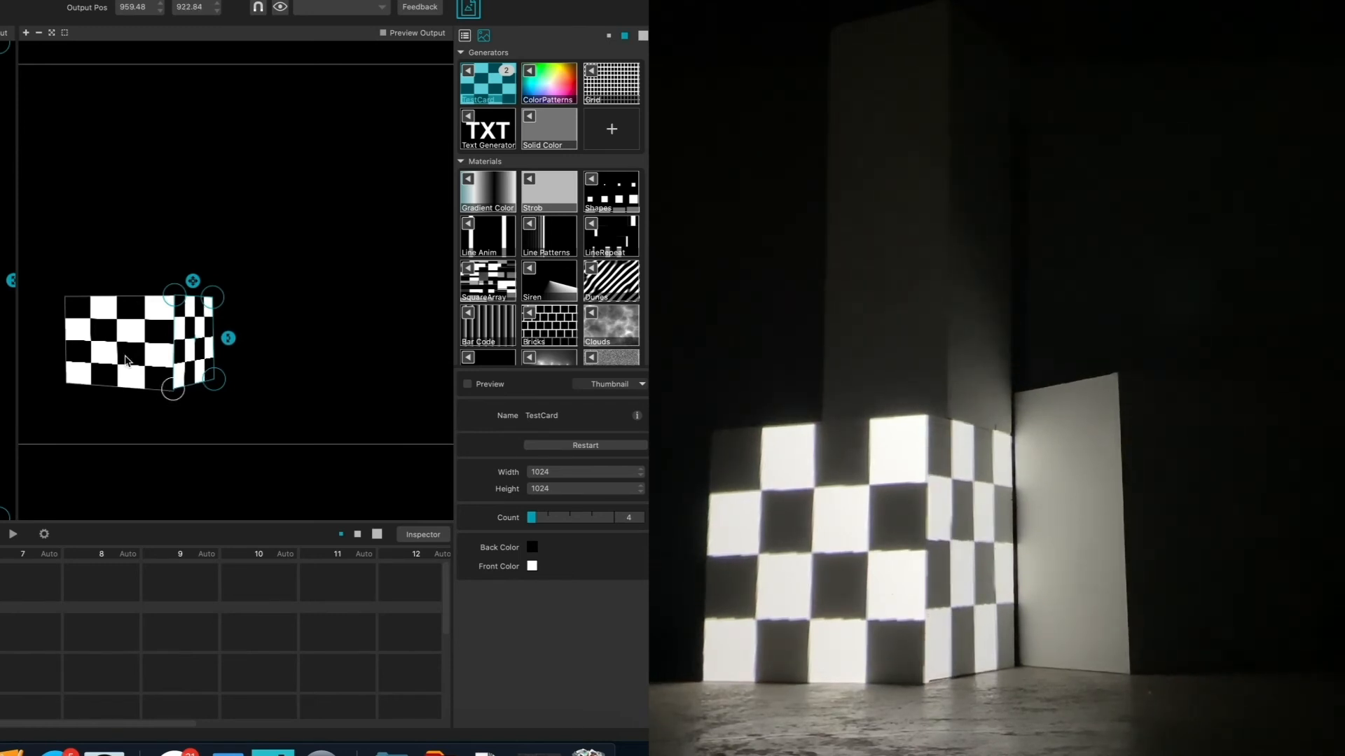
Refine the two lower corners of the left block's front-face quad to match the block's bottom edge.
{"action": "left_click", "coordinate": [144, 366]}
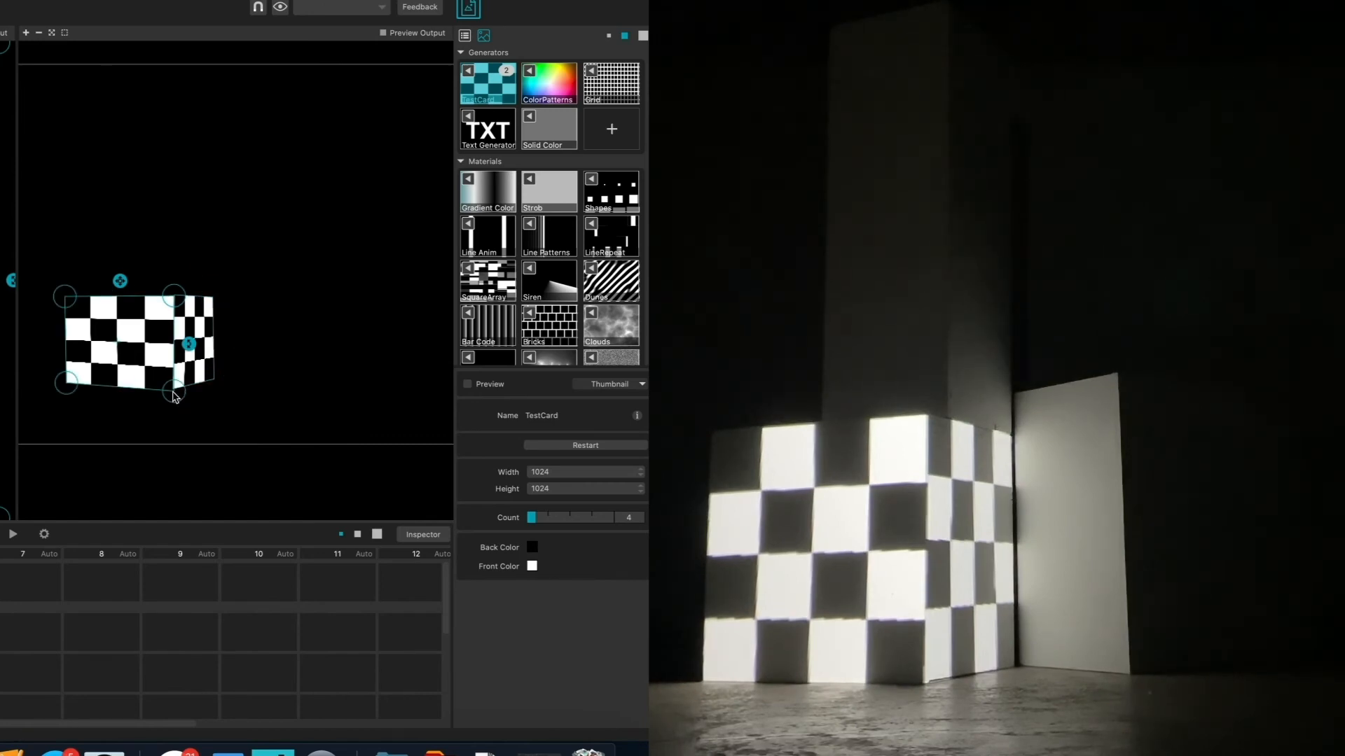
{"action": "left_click_drag", "start_coordinate": [175, 397], "coordinate": [173, 387]}
{"action": "left_click_drag", "start_coordinate": [73, 389], "coordinate": [74, 384]}
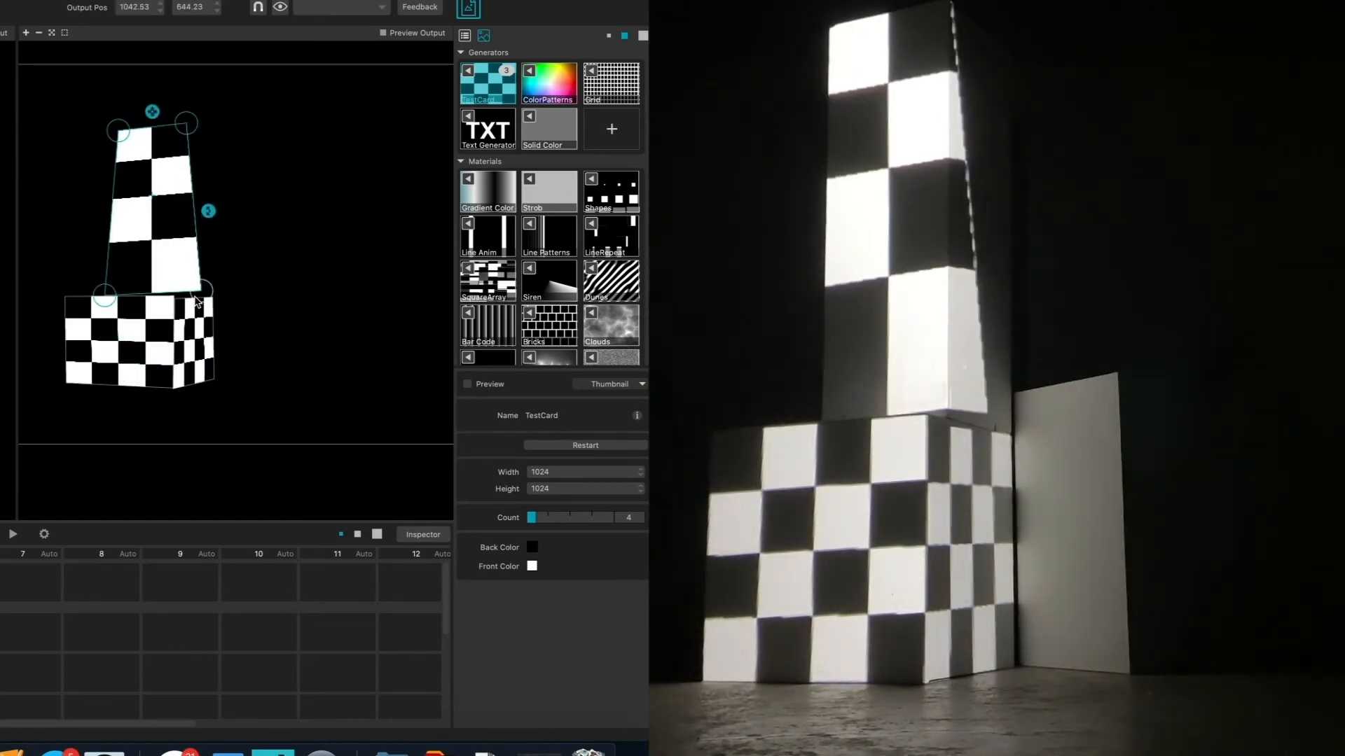
Align the lower-right corner of the tower's front-face quad and fit a duplicate of that quad to the tower's side face.
{"action": "left_click_drag", "start_coordinate": [179, 301], "coordinate": [174, 296]}
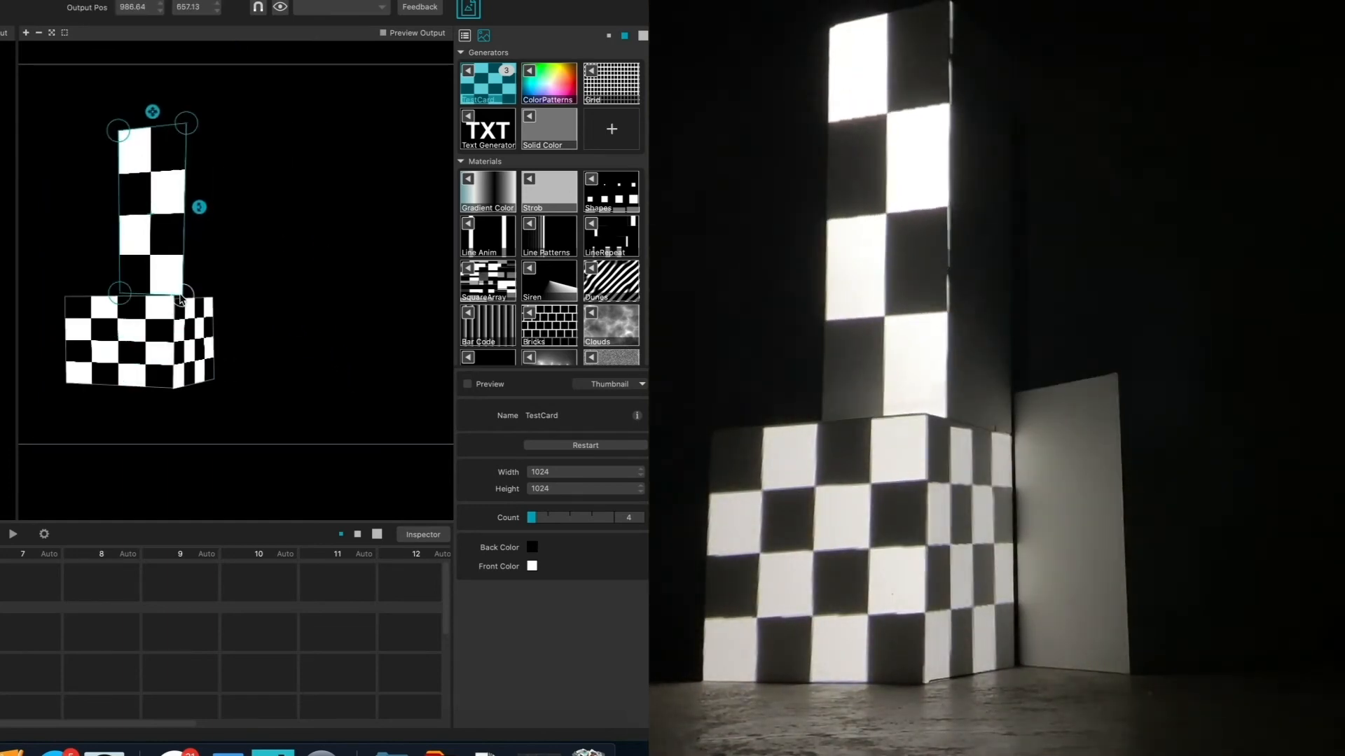
{"action": "key", "text": "super+d"}
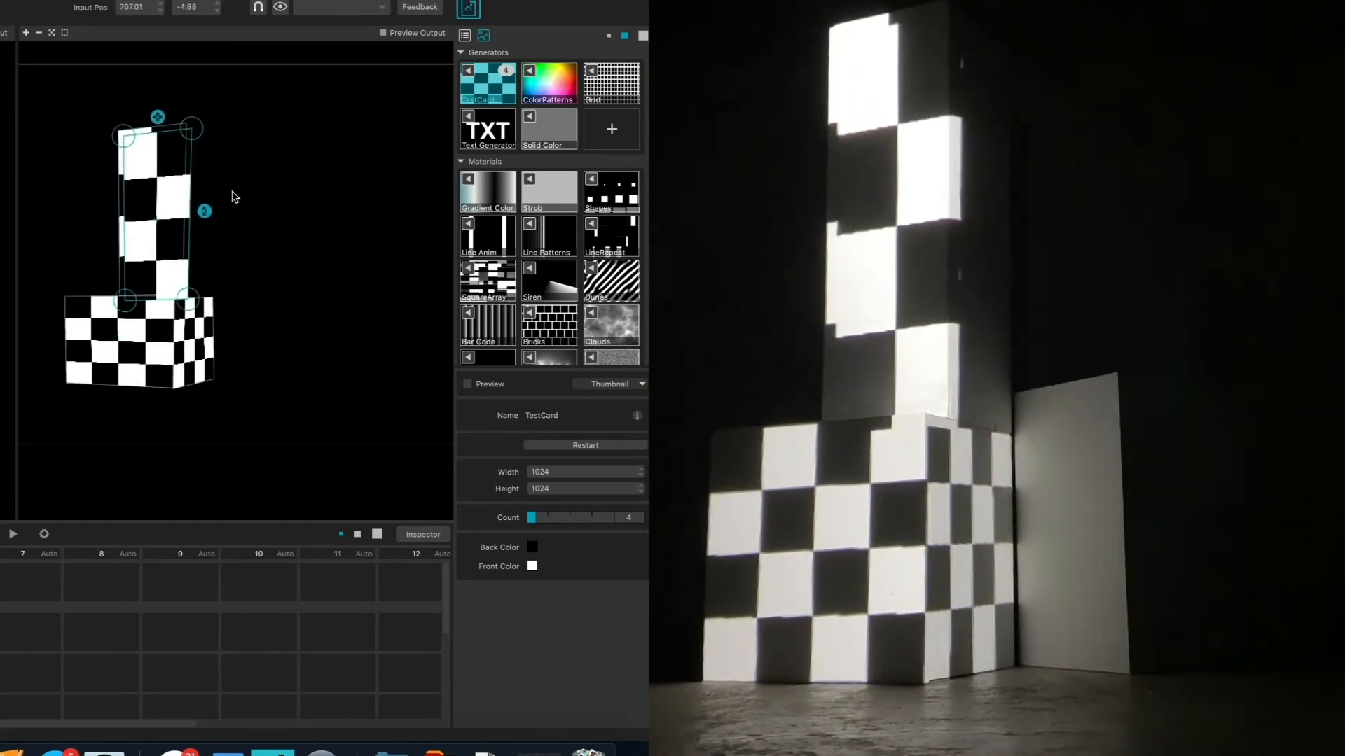
{"action": "left_click_drag", "start_coordinate": [158, 210], "coordinate": [220, 199]}
{"action": "left_click_drag", "start_coordinate": [254, 117], "coordinate": [218, 146]}
{"action": "left_click_drag", "start_coordinate": [251, 288], "coordinate": [185, 295]}
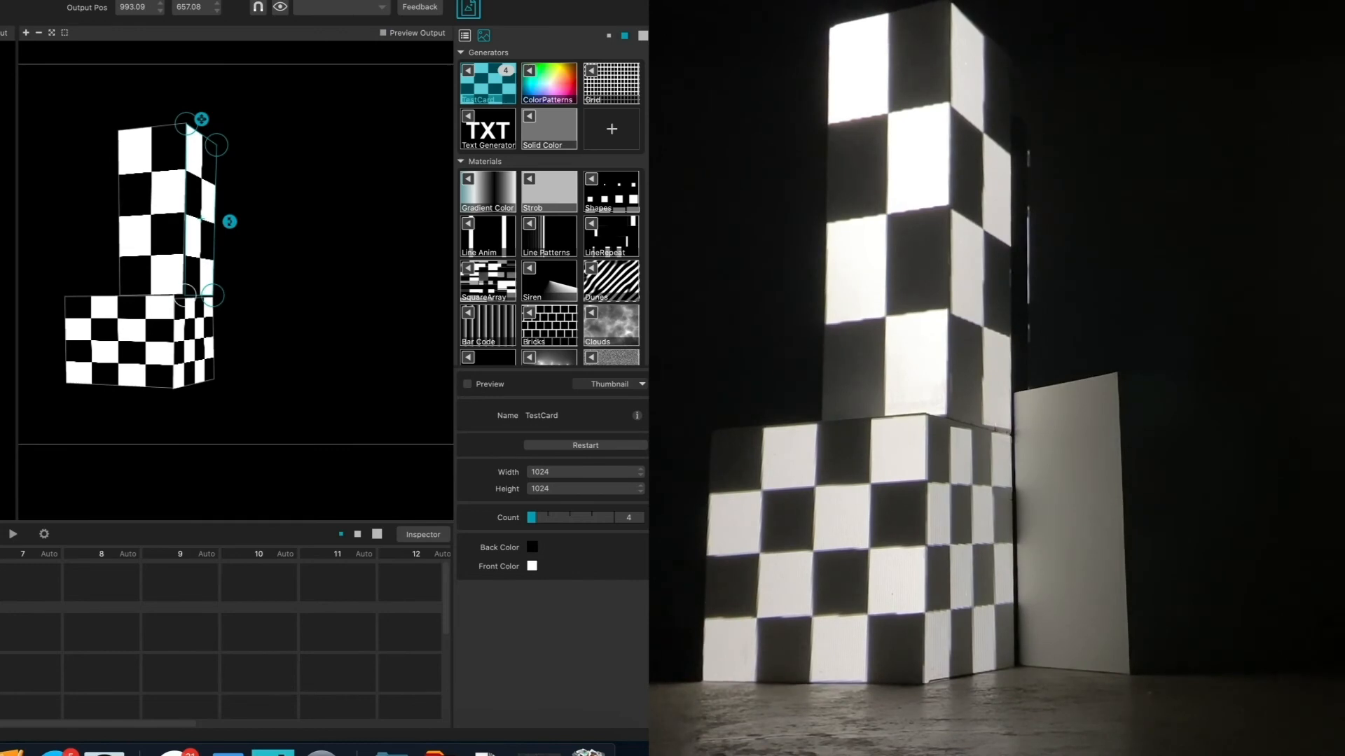
Scale down a test-card quad, move it to the right block and fit its corners to the front face.
{"action": "left_click_drag", "start_coordinate": [236, 48], "coordinate": [236, 178]}
{"action": "left_click_drag", "start_coordinate": [236, 240], "coordinate": [337, 330]}
{"action": "left_click_drag", "start_coordinate": [291, 287], "coordinate": [275, 280]}
{"action": "left_click_drag", "start_coordinate": [290, 364], "coordinate": [271, 386]}
{"action": "left_click_drag", "start_coordinate": [381, 290], "coordinate": [365, 282]}
{"action": "left_click_drag", "start_coordinate": [383, 377], "coordinate": [362, 378]}
{"action": "left_click_drag", "start_coordinate": [274, 279], "coordinate": [271, 280]}
Duplicate the right block's front-face quad and fit the copy to that block's side face beside the left block.
{"action": "key", "text": "super+d"}
{"action": "left_click_drag", "start_coordinate": [320, 332], "coordinate": [224, 328]}
{"action": "left_click_drag", "start_coordinate": [175, 279], "coordinate": [214, 281]}
{"action": "left_click_drag", "start_coordinate": [174, 383], "coordinate": [271, 390]}
{"action": "left_click_drag", "start_coordinate": [214, 282], "coordinate": [214, 280]}
Select the left block's front-face quad and import all six MP4 files from the DEMO Movies folder as movies.
{"action": "left_click", "coordinate": [354, 294]}
{"action": "left_click", "coordinate": [242, 335]}
{"action": "left_click", "coordinate": [120, 342]}
{"action": "scroll", "coordinate": [524, 290], "scroll_direction": "down", "scroll_amount": 10}
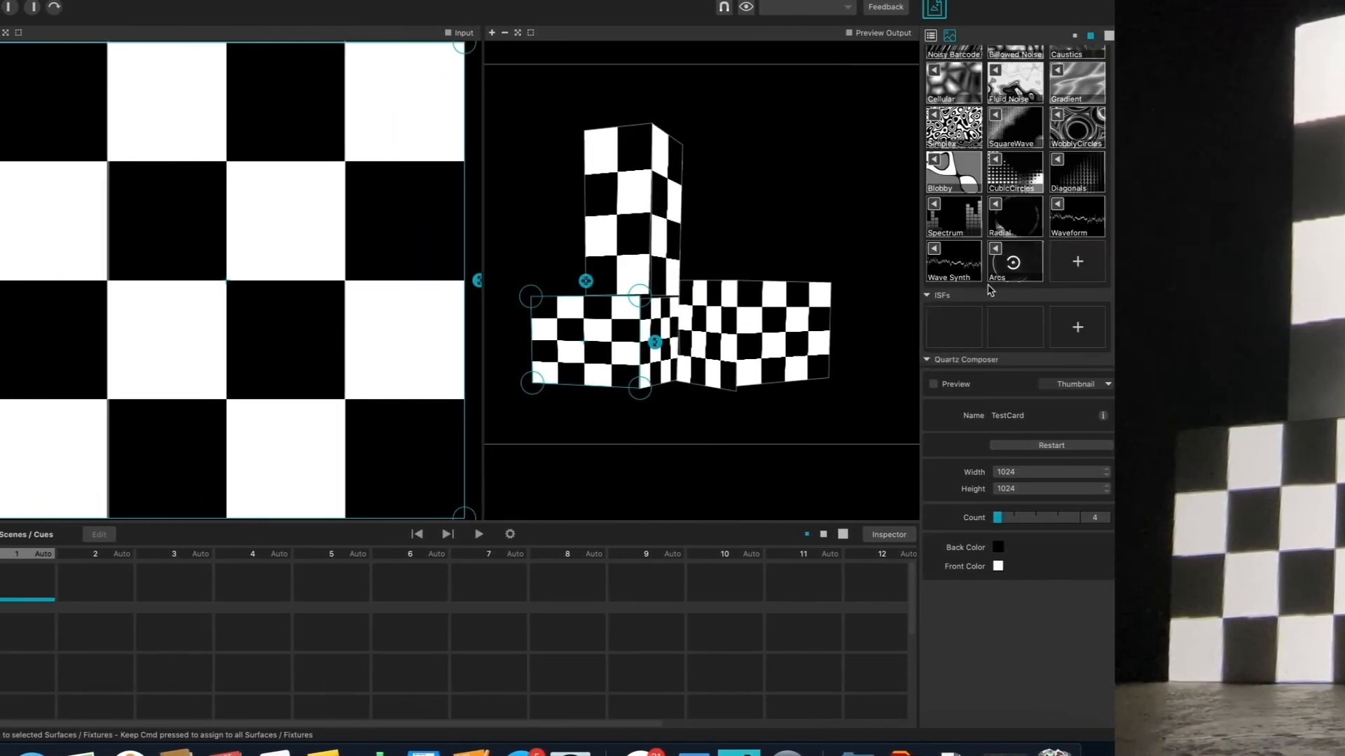
{"action": "scroll", "coordinate": [990, 289], "scroll_direction": "down", "scroll_amount": 5}
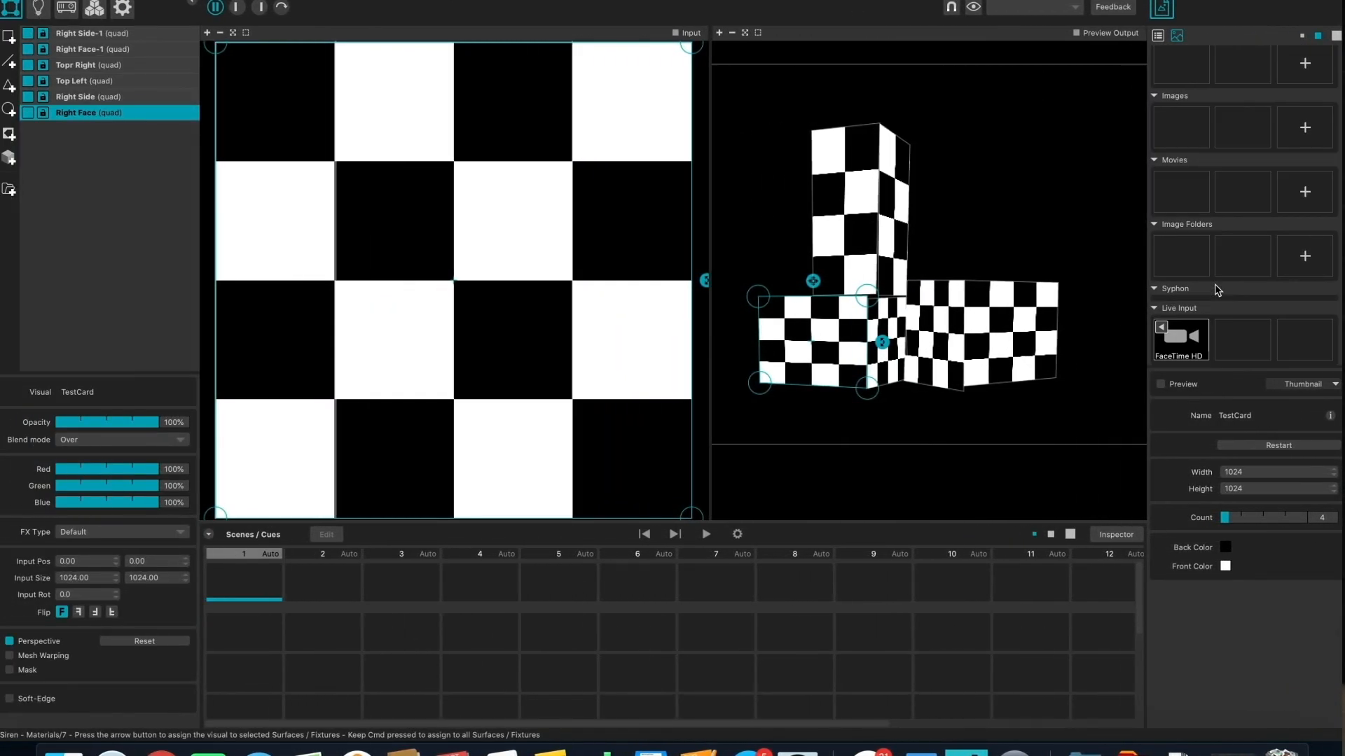
{"action": "left_click", "coordinate": [1305, 190]}
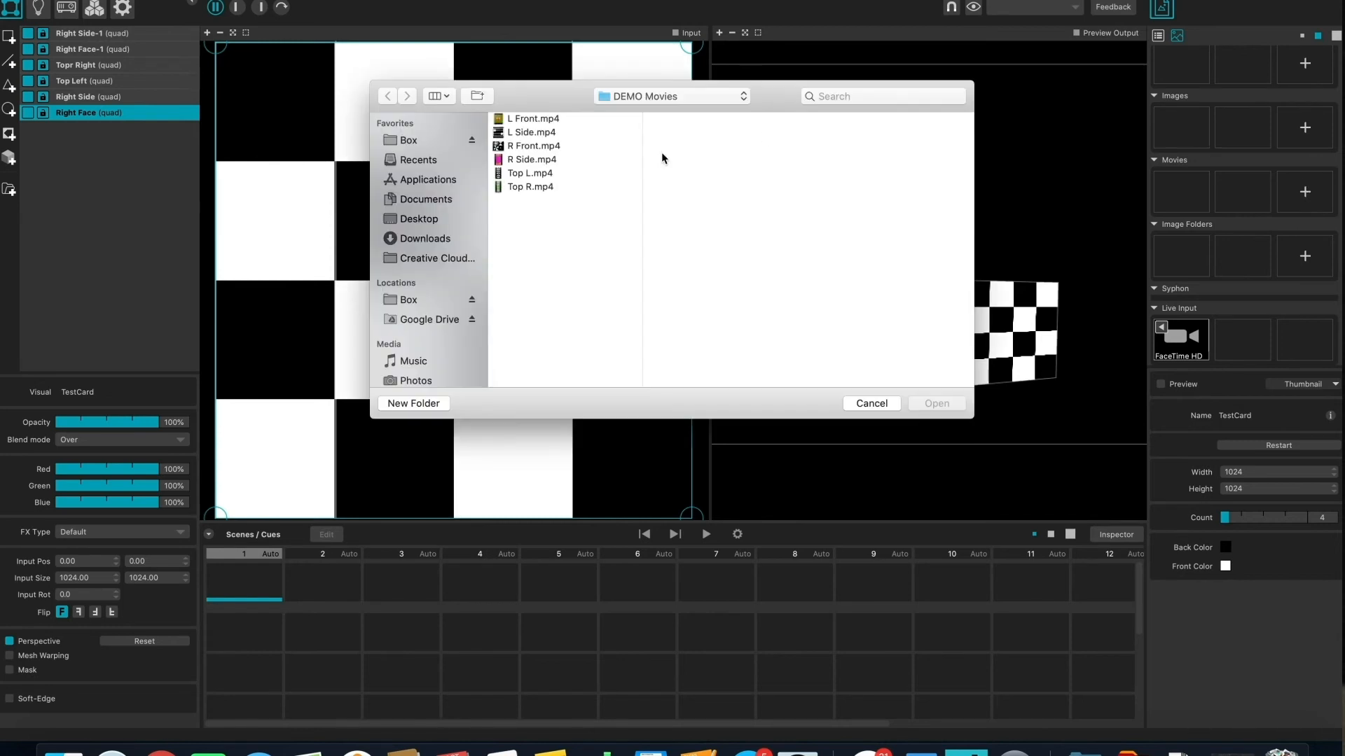
{"action": "left_click", "coordinate": [565, 119]}
{"action": "left_click", "coordinate": [540, 188], "text": "shift"}
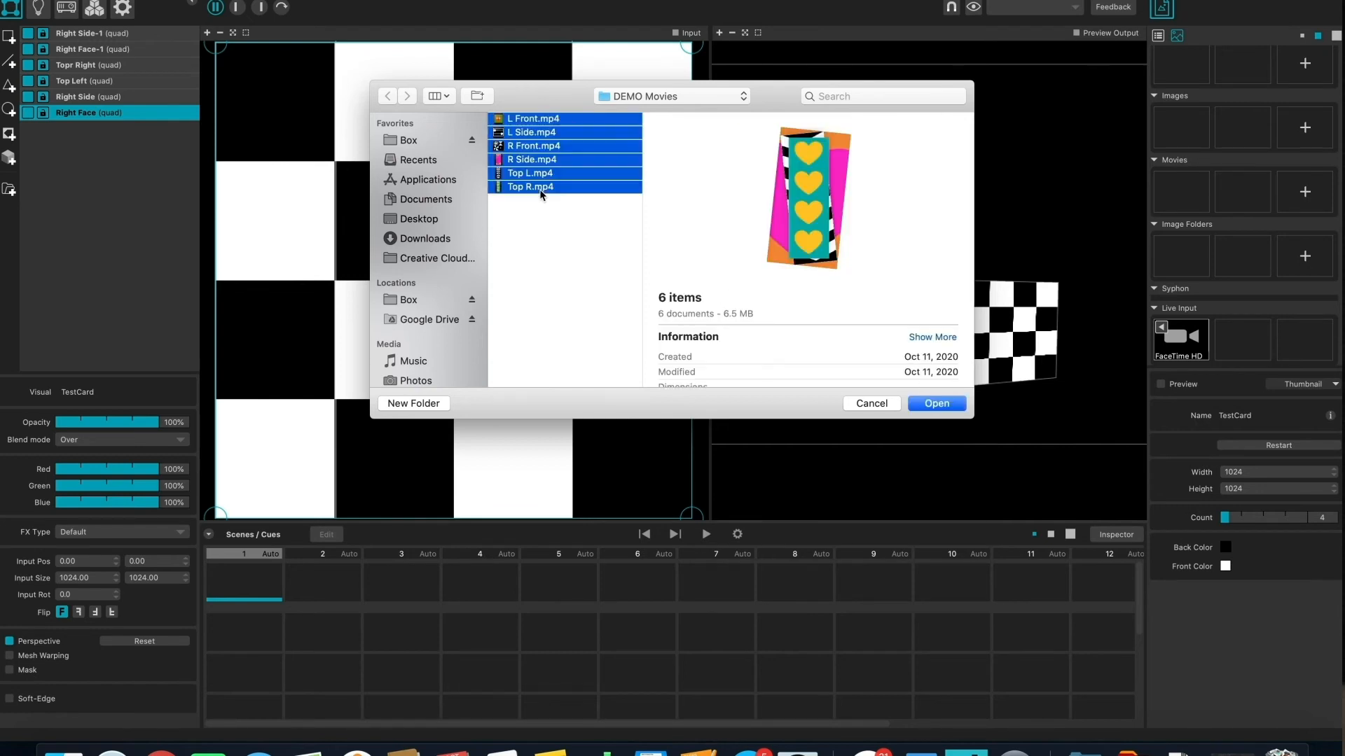
{"action": "left_click", "coordinate": [937, 405]}
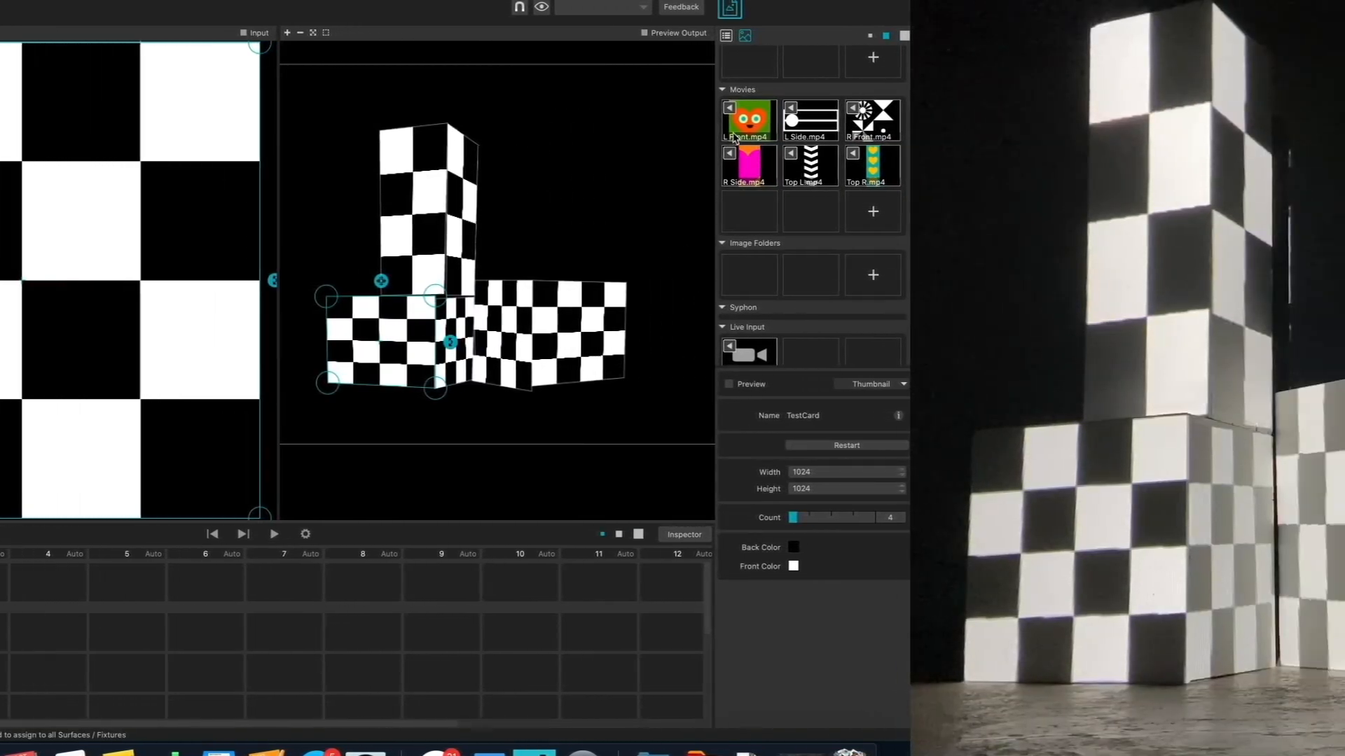
Assign L Front.mp4 to the left block's front face and Top L.mp4 to the tower's front face.
{"action": "left_click", "coordinate": [926, 126]}
{"action": "left_click", "coordinate": [160, 245]}
{"action": "scroll", "coordinate": [557, 259], "scroll_direction": "down", "scroll_amount": 10}
{"action": "left_click", "coordinate": [563, 264]}
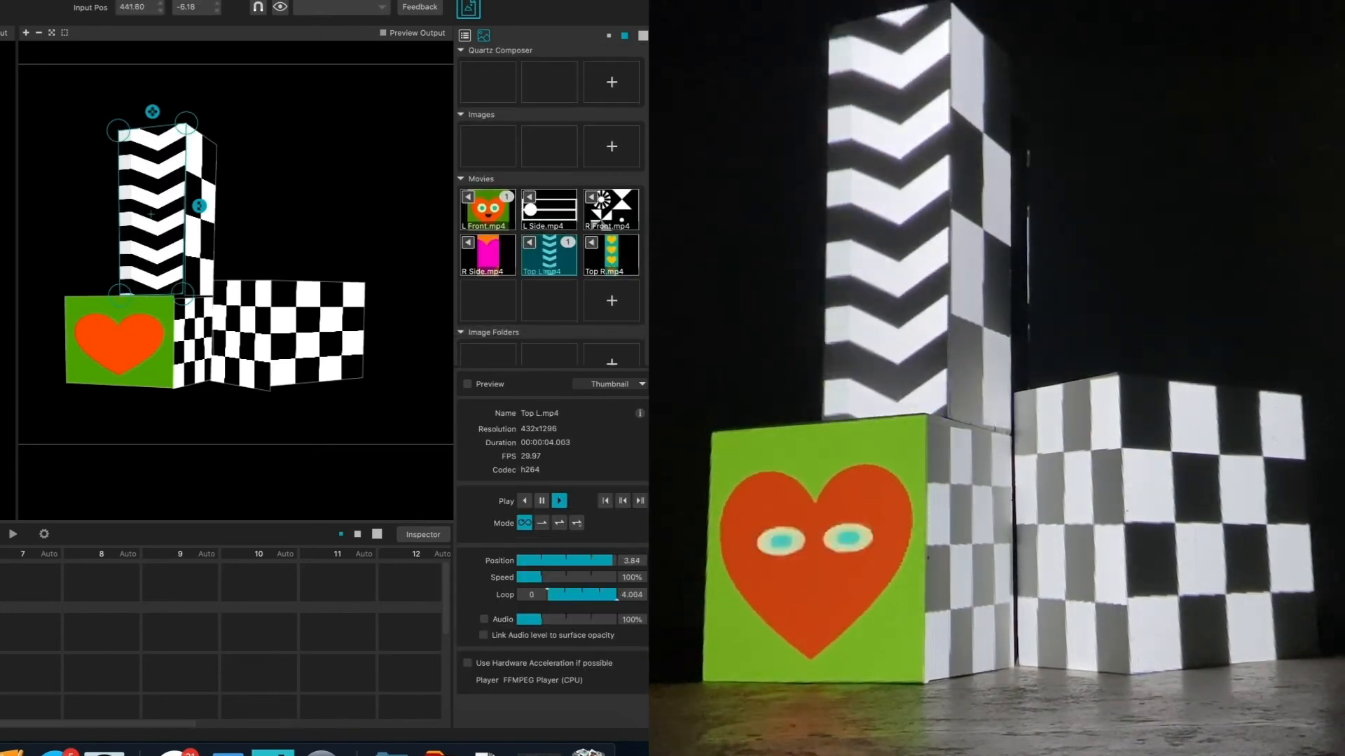
Assign L Side.mp4 to the quad on the left block's side face.
{"action": "left_click", "coordinate": [210, 331]}
{"action": "scroll", "coordinate": [557, 245], "scroll_direction": "down", "scroll_amount": 10}
{"action": "left_click", "coordinate": [562, 195]}
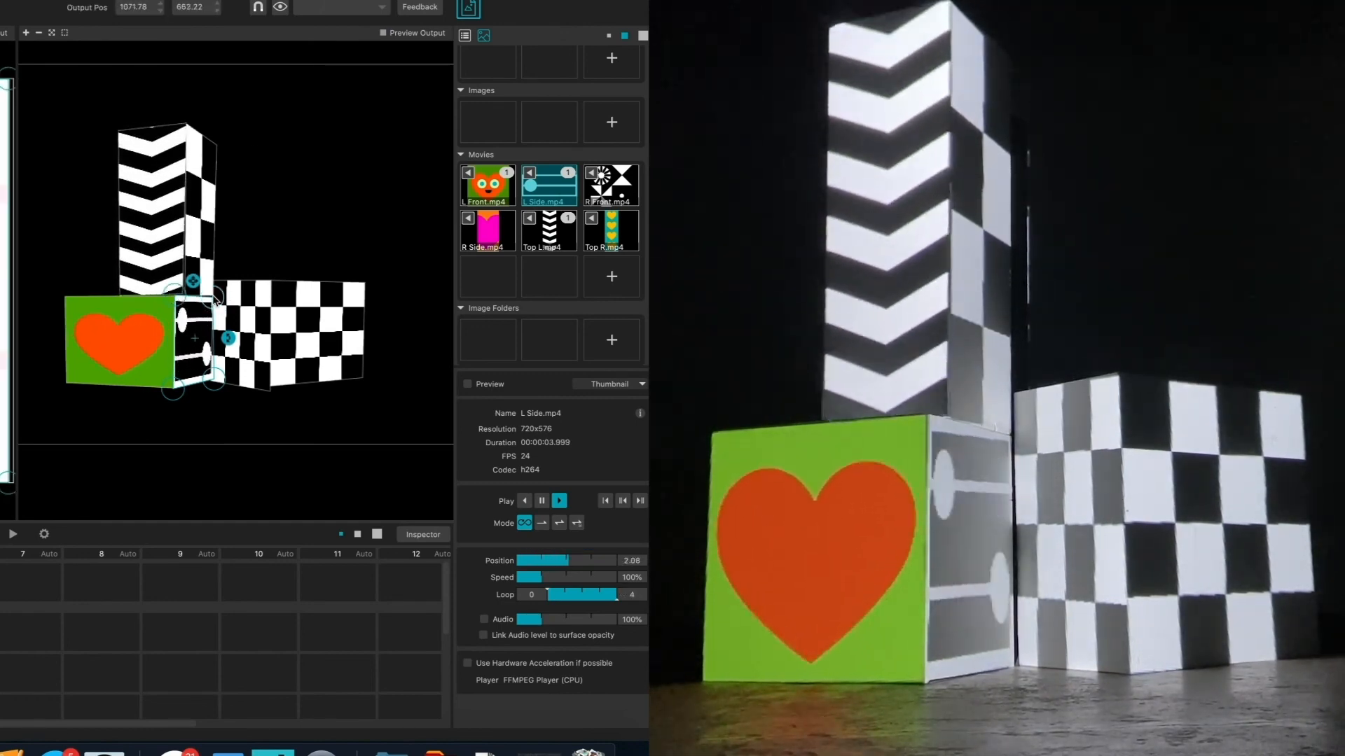
Assign Top R.mp4 to the quad on the tower's side face.
{"action": "left_click", "coordinate": [204, 210]}
{"action": "scroll", "coordinate": [602, 175], "scroll_direction": "down", "scroll_amount": 10}
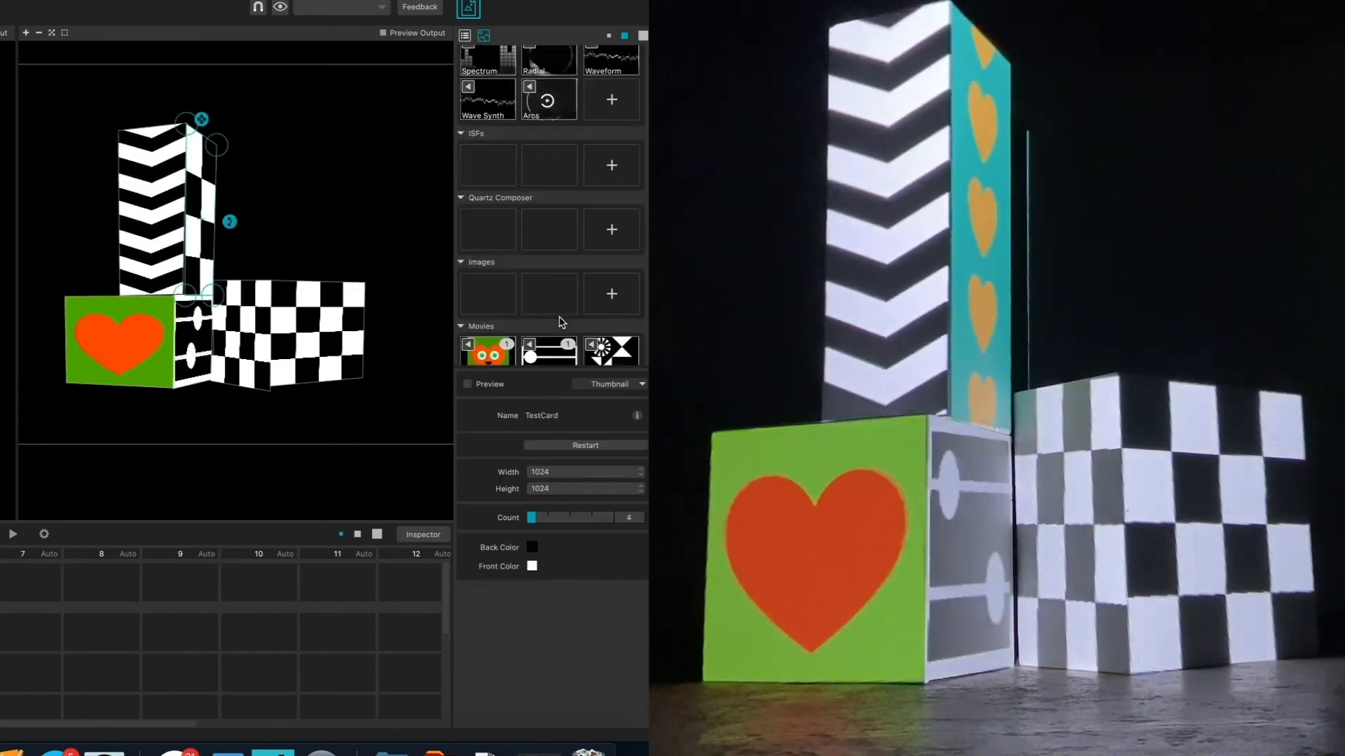
{"action": "left_click", "coordinate": [618, 154]}
Assign R Side.mp4 to the quad on the right block's side face.
{"action": "left_click", "coordinate": [240, 331]}
{"action": "scroll", "coordinate": [491, 210], "scroll_direction": "down", "scroll_amount": 10}
{"action": "left_click", "coordinate": [482, 150]}
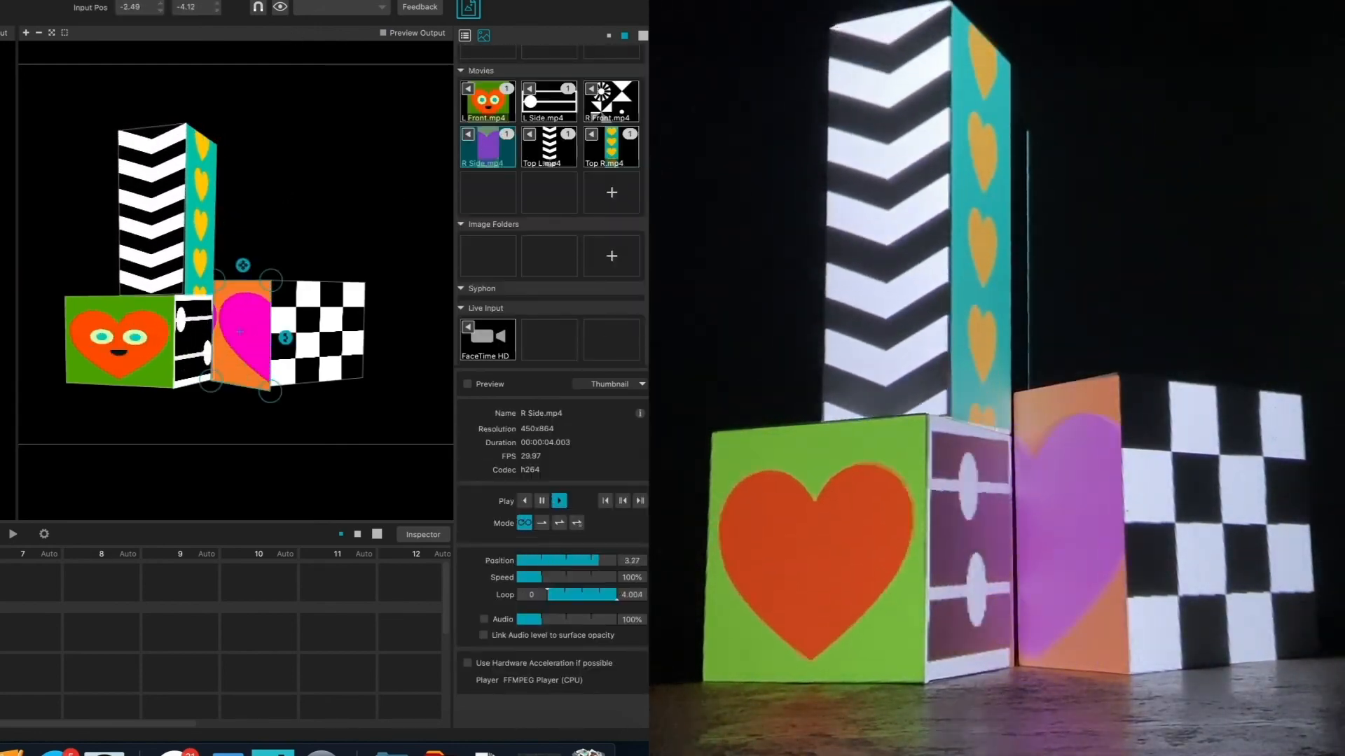
Assign R Front.mp4 to the quad on the right block's front face.
{"action": "left_click", "coordinate": [327, 326]}
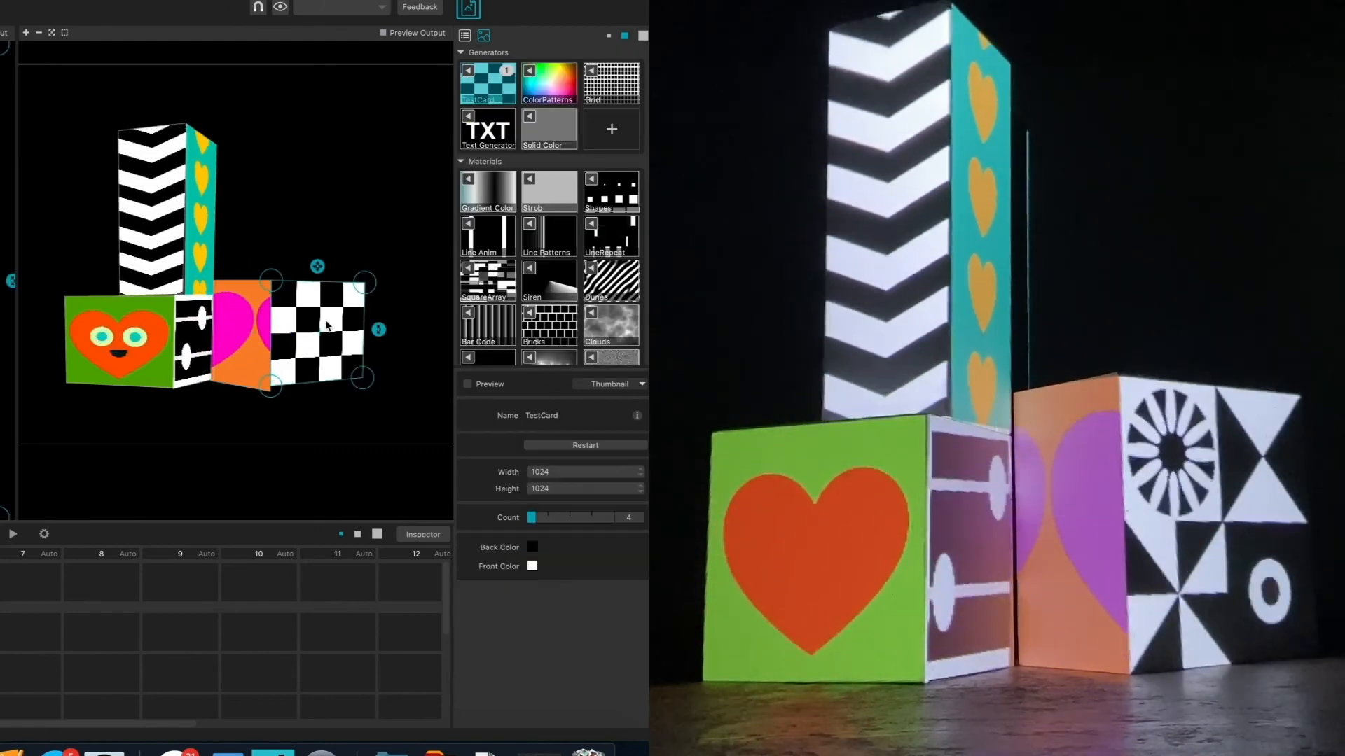